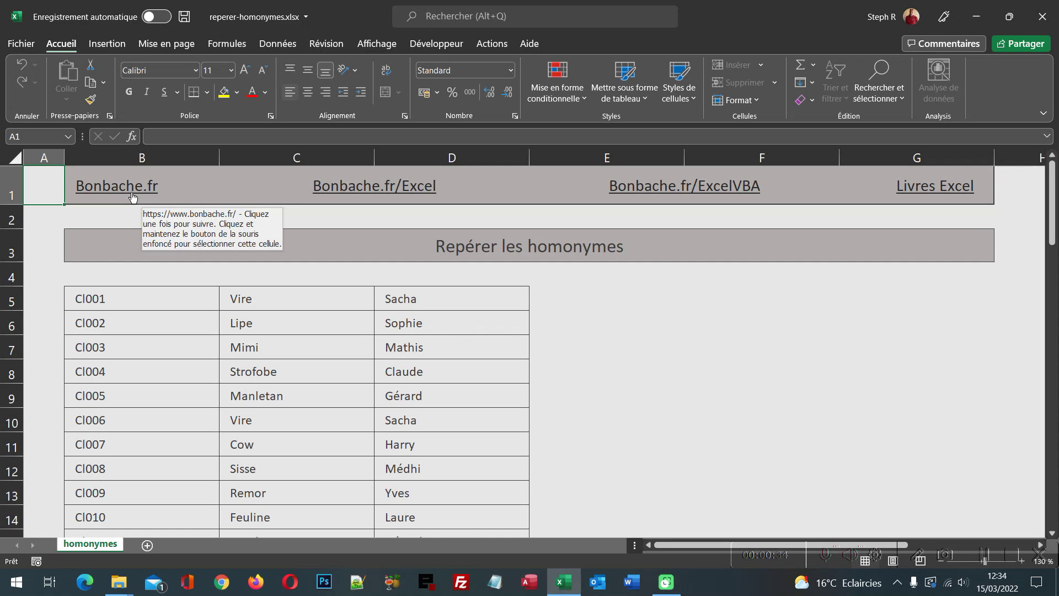
scroll(154, 302, down, 1)
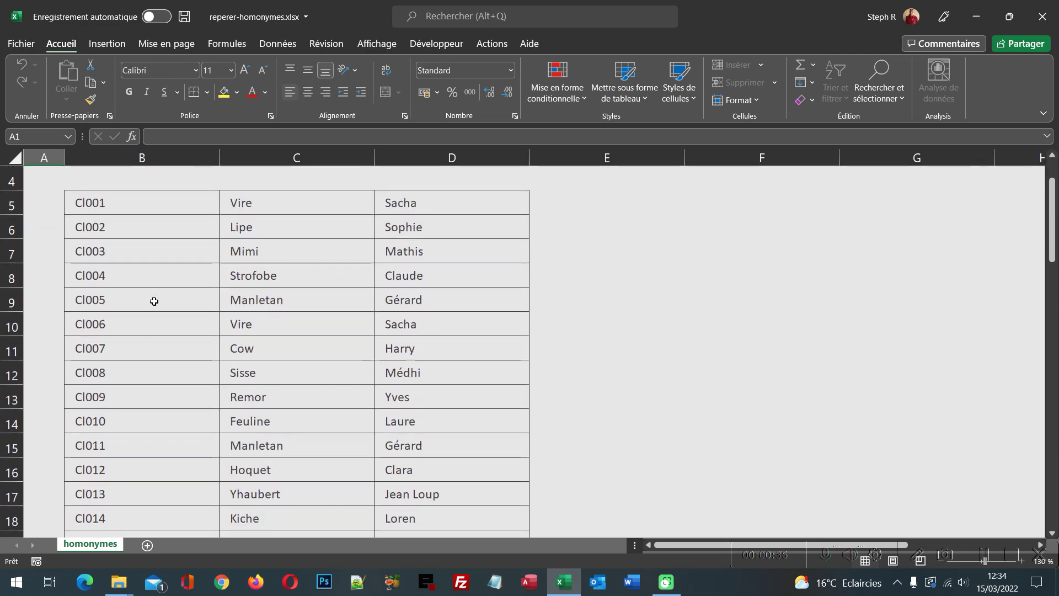
scroll(154, 302, up, 1)
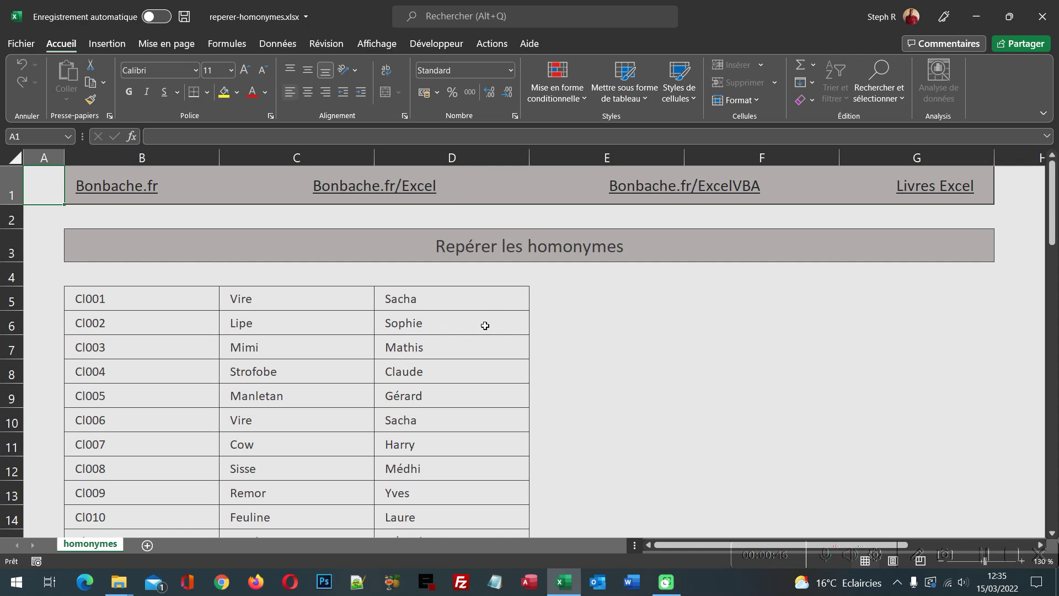
click(309, 300)
drag(373, 300, 411, 298)
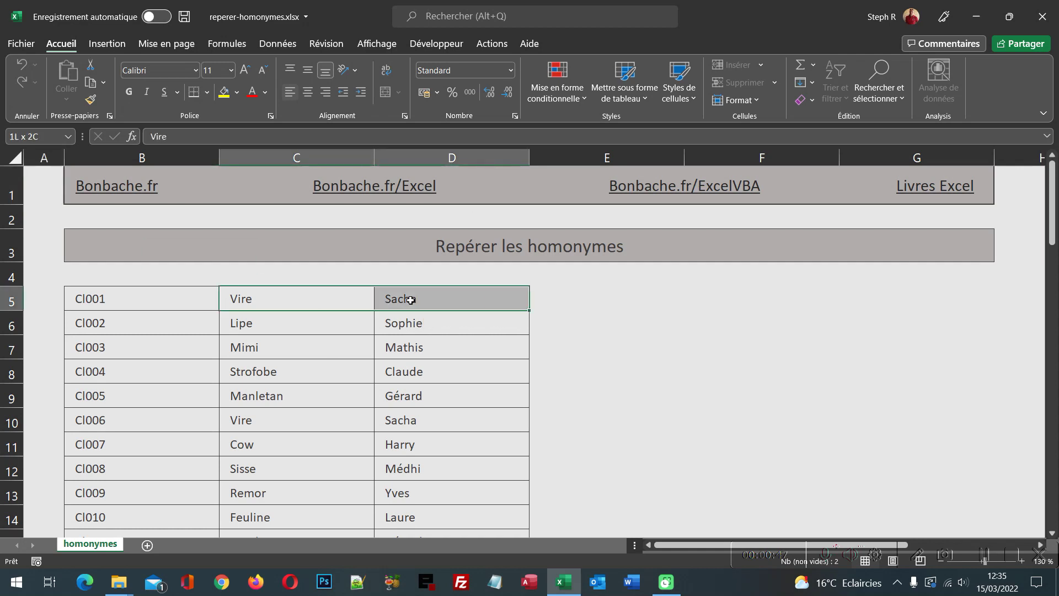
click(303, 416)
drag(380, 417, 381, 418)
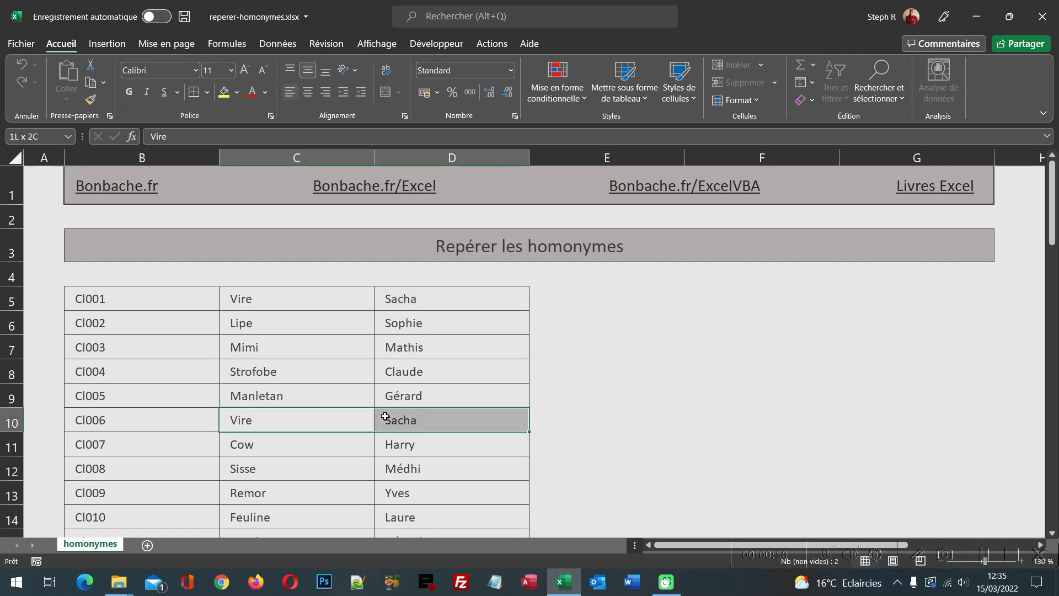
click(692, 423)
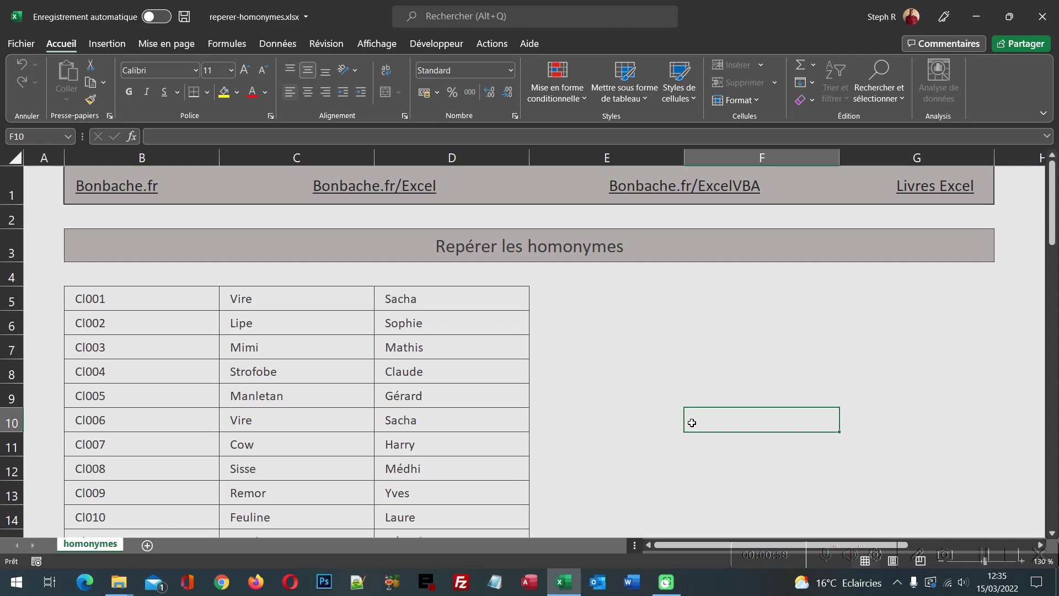
click(754, 294)
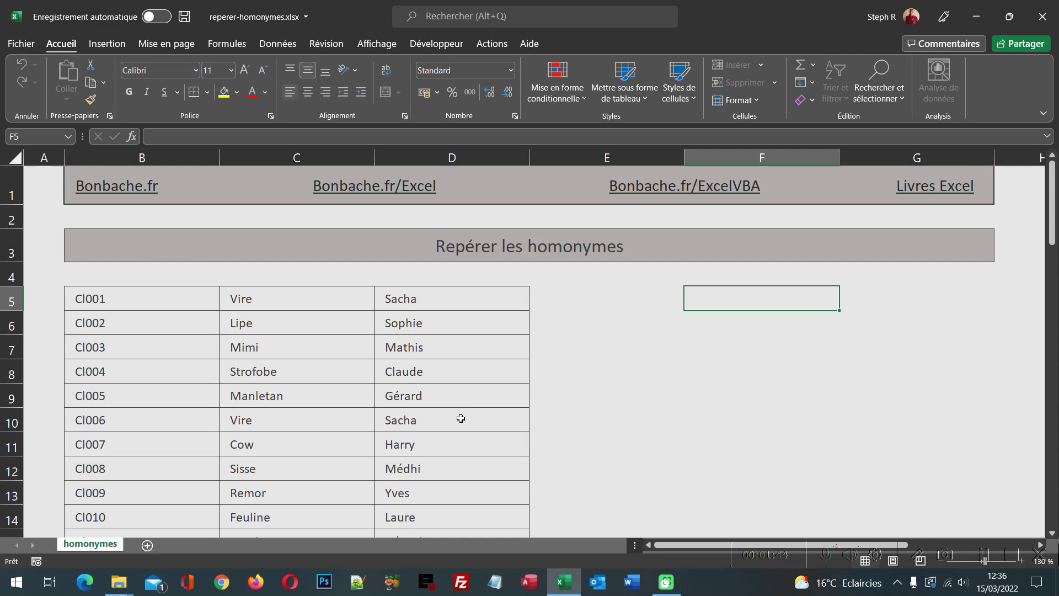
Enter =SommeProd( in F5 and bring up its Function Arguments window
click(740, 341)
key(Up)
key(Up)
text(=)
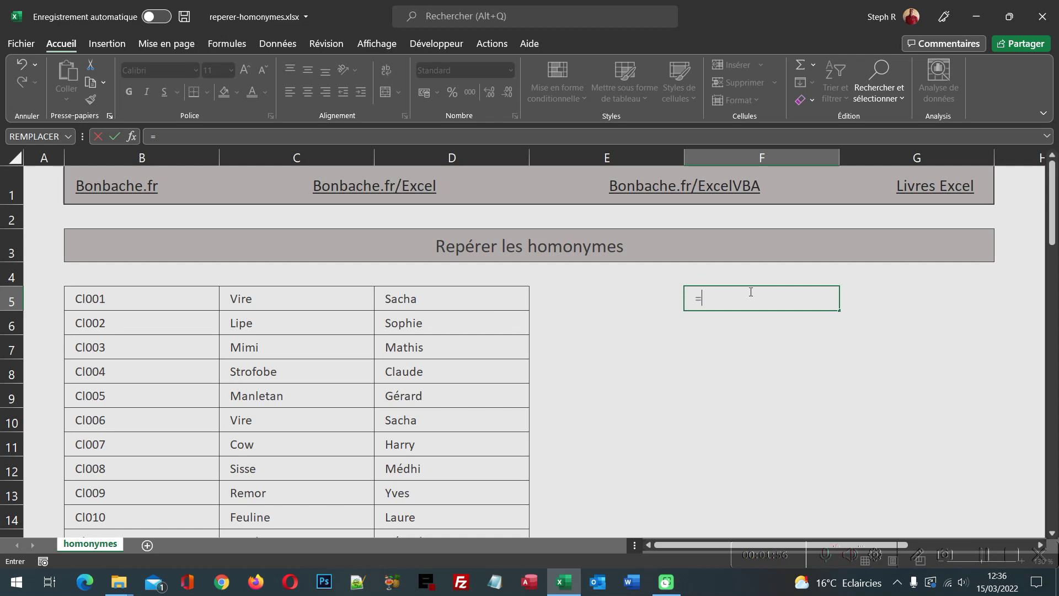
text(SommeProd)
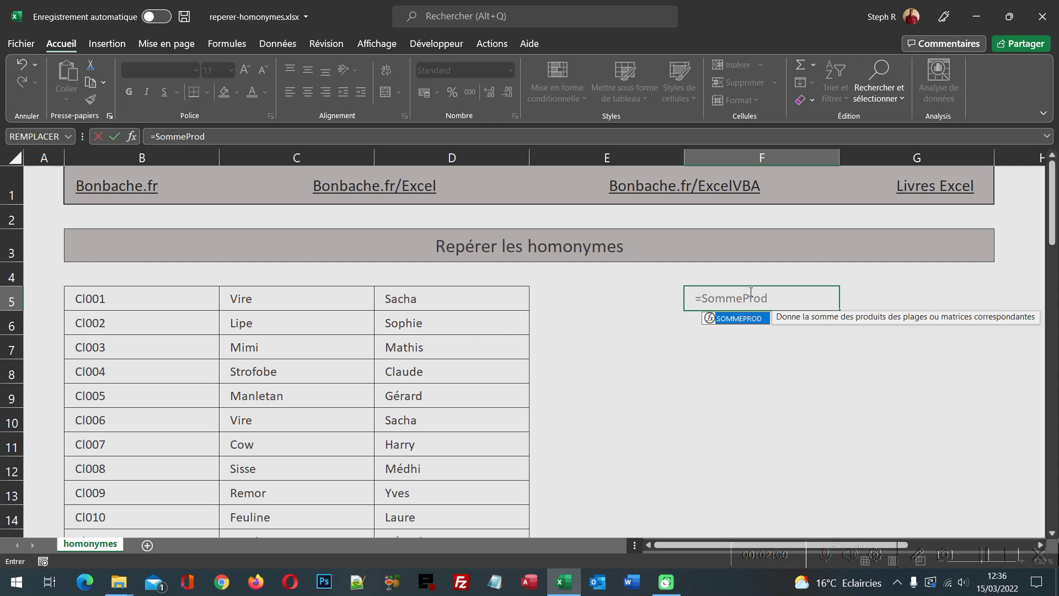
text(()
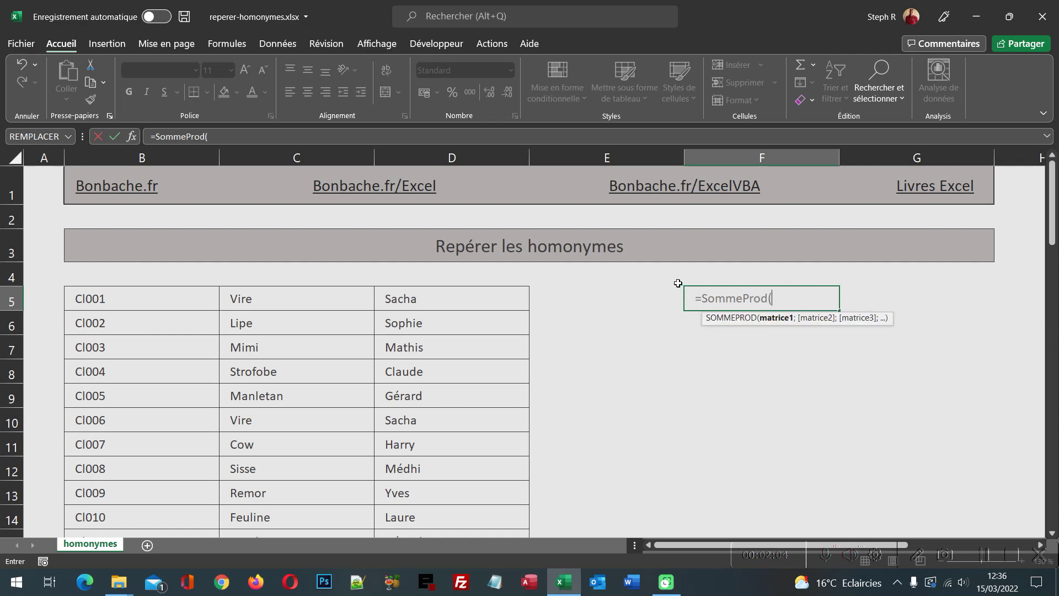
click(133, 137)
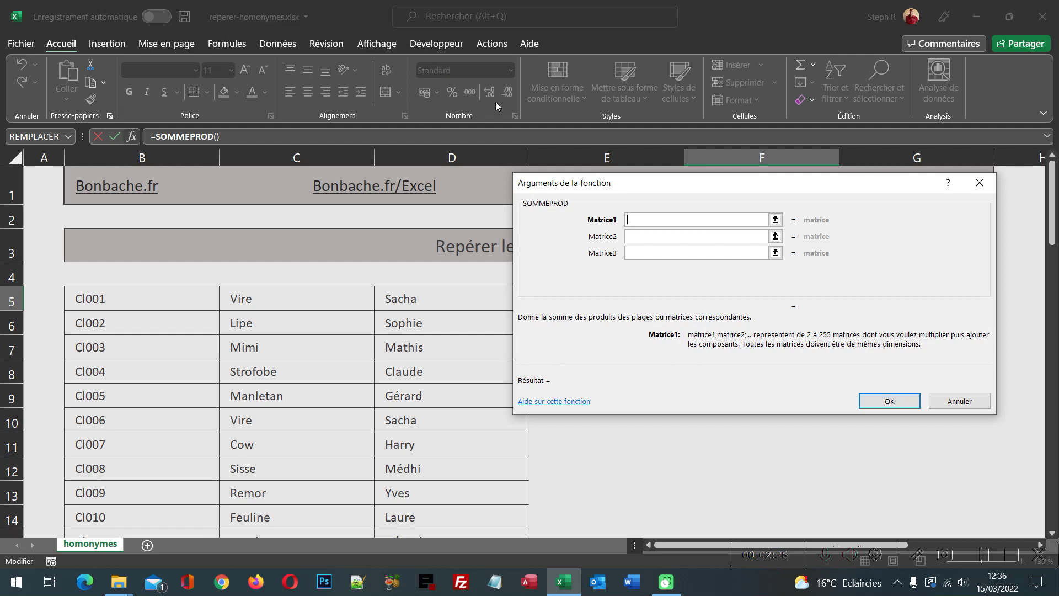
Enter ($C$5:$C$19=C5) as SOMMEPROD's first array, comparing all surnames to C5
text(()
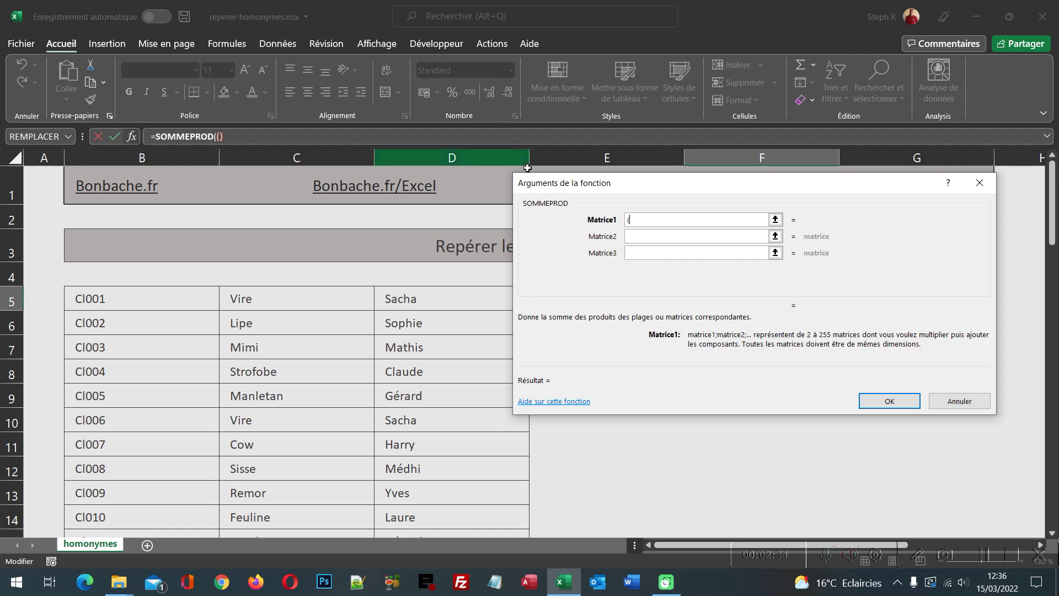
drag(312, 301, 311, 514)
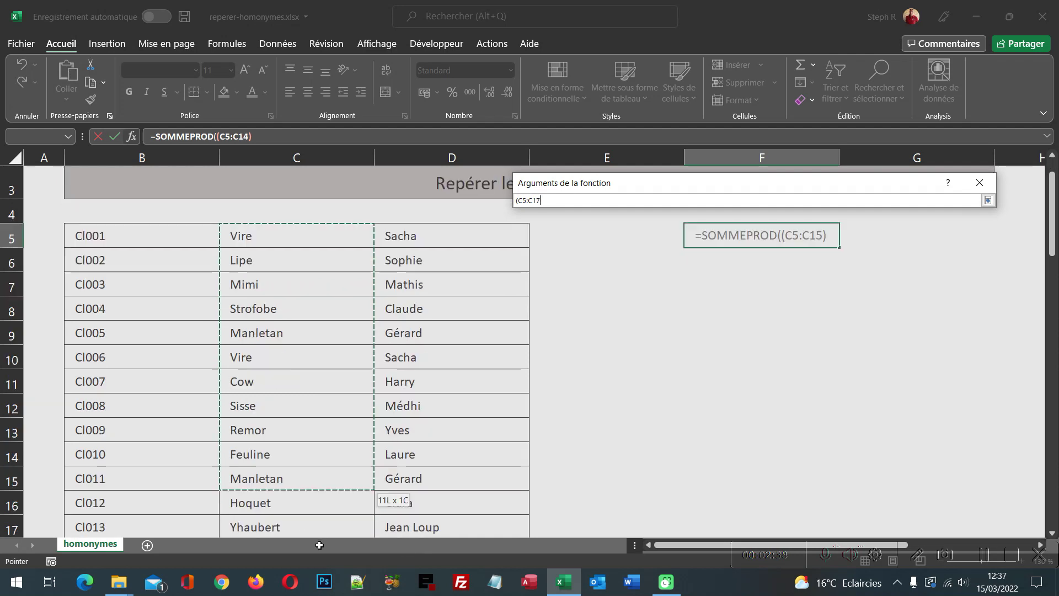
drag(310, 514, 327, 486)
scroll(327, 486, up, 3)
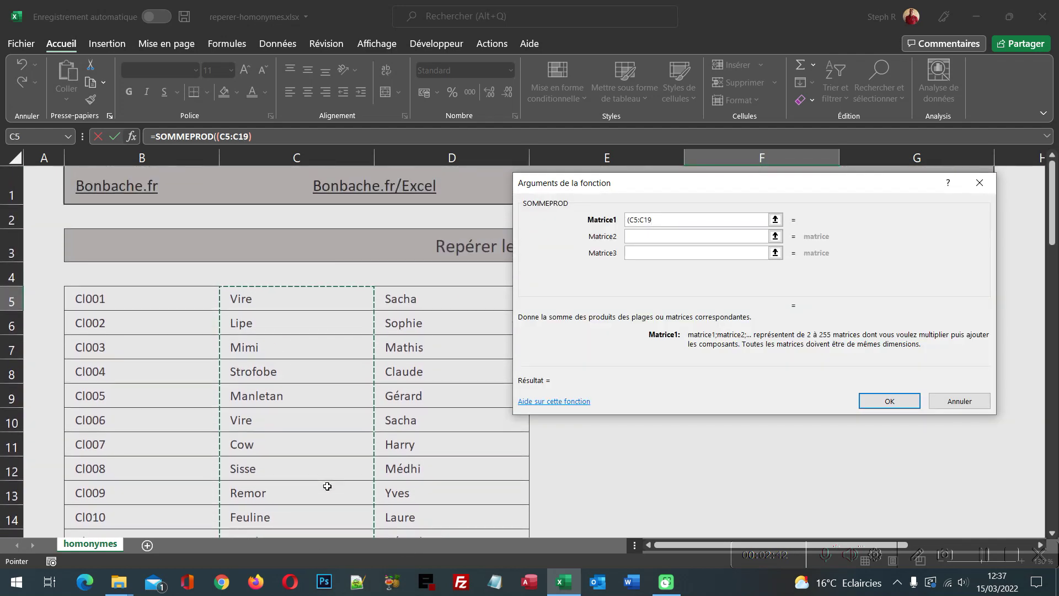
key(F4)
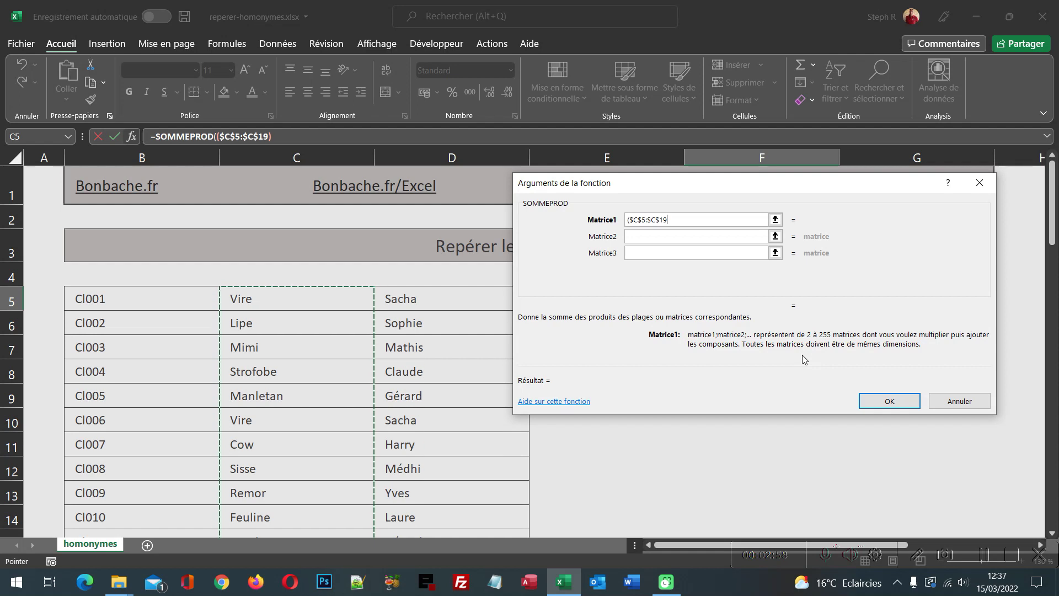
text(=)
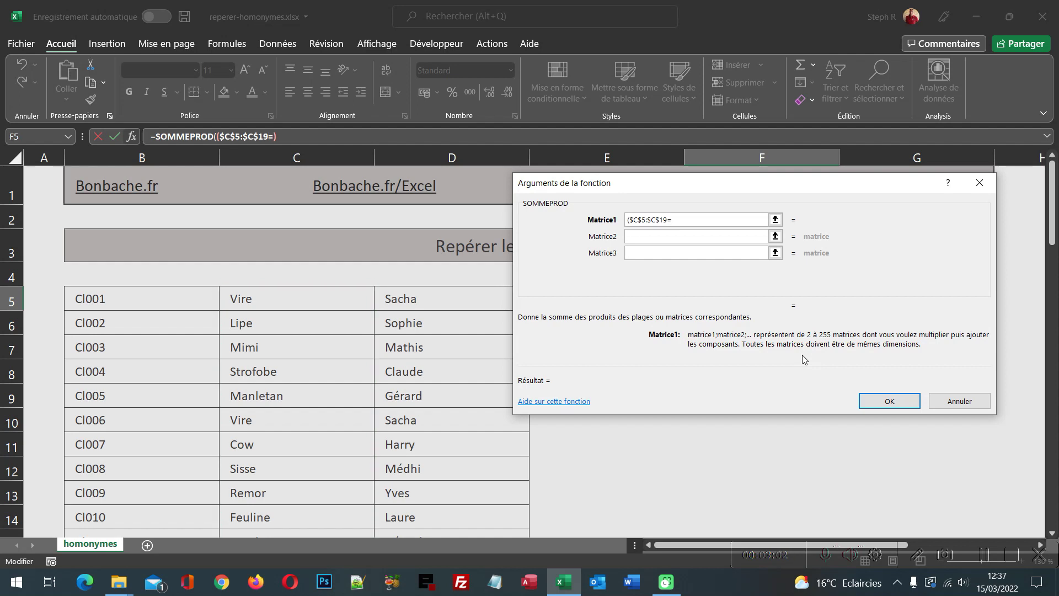
click(294, 303)
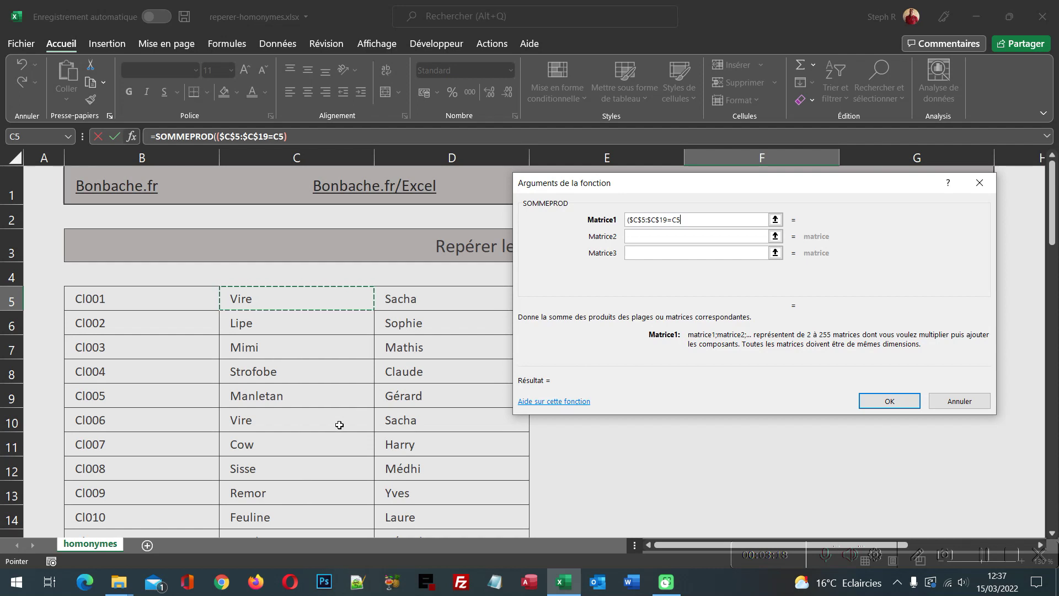
text())
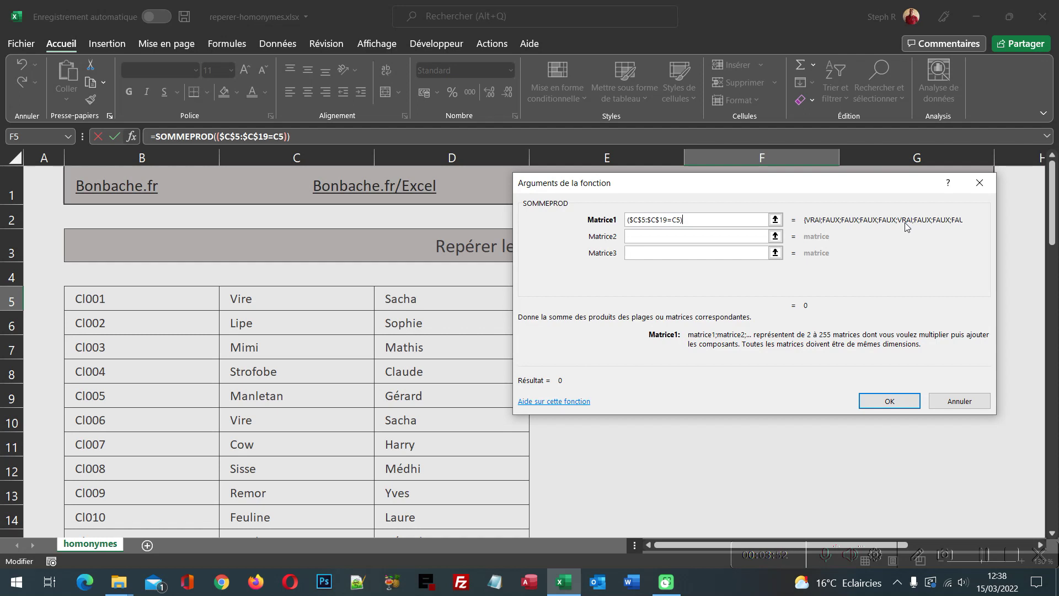
Multiply the first array by 1 and open the second array with a parenthesis
text(*1)
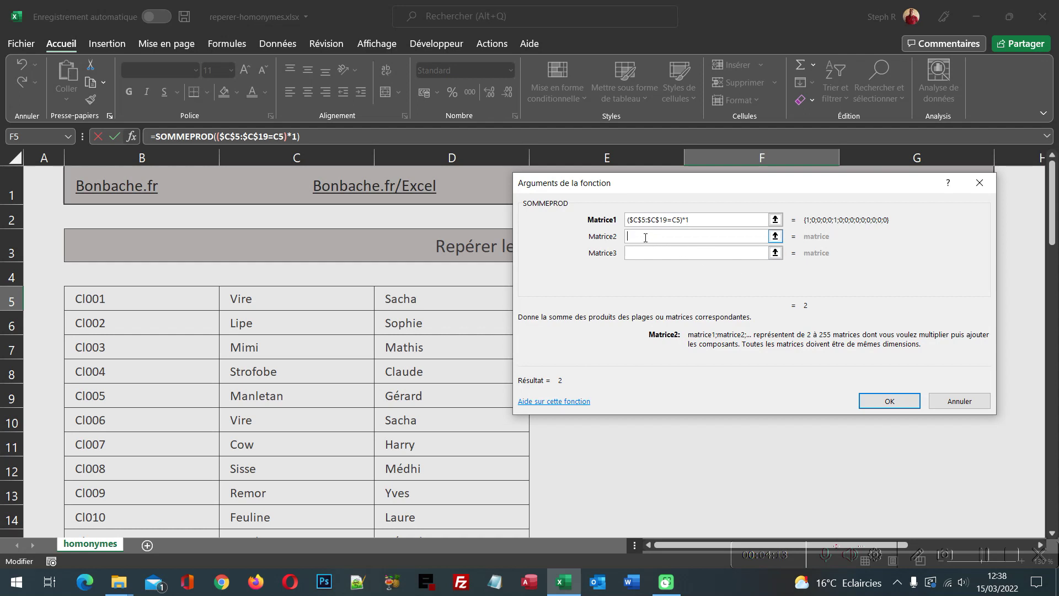
text(()
Enter ($D$5:$D$19=D5)*1 as the second array, matching first names against D5
drag(422, 298, 432, 537)
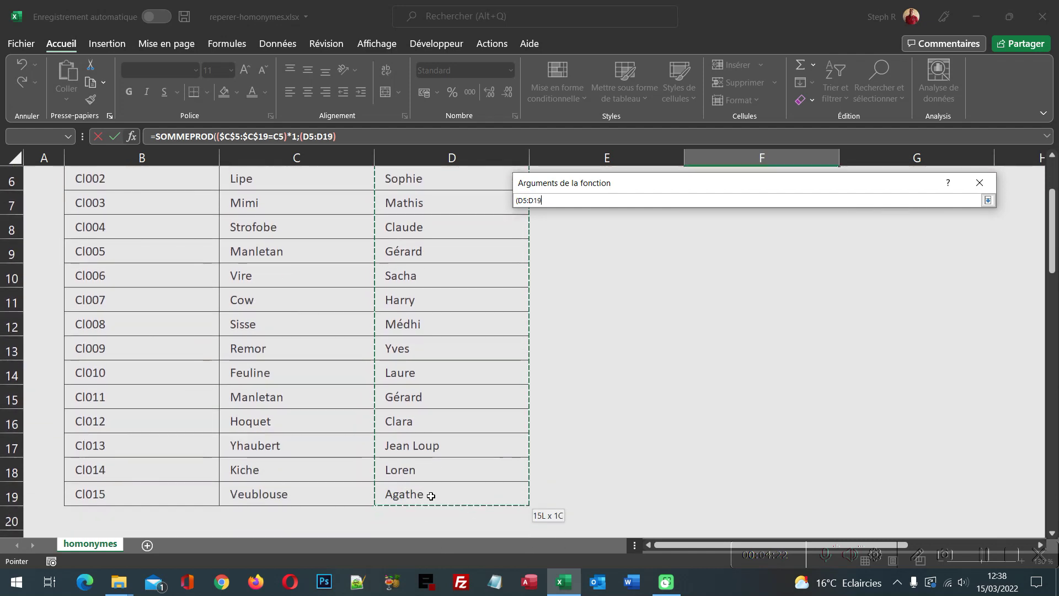
drag(432, 537, 431, 496)
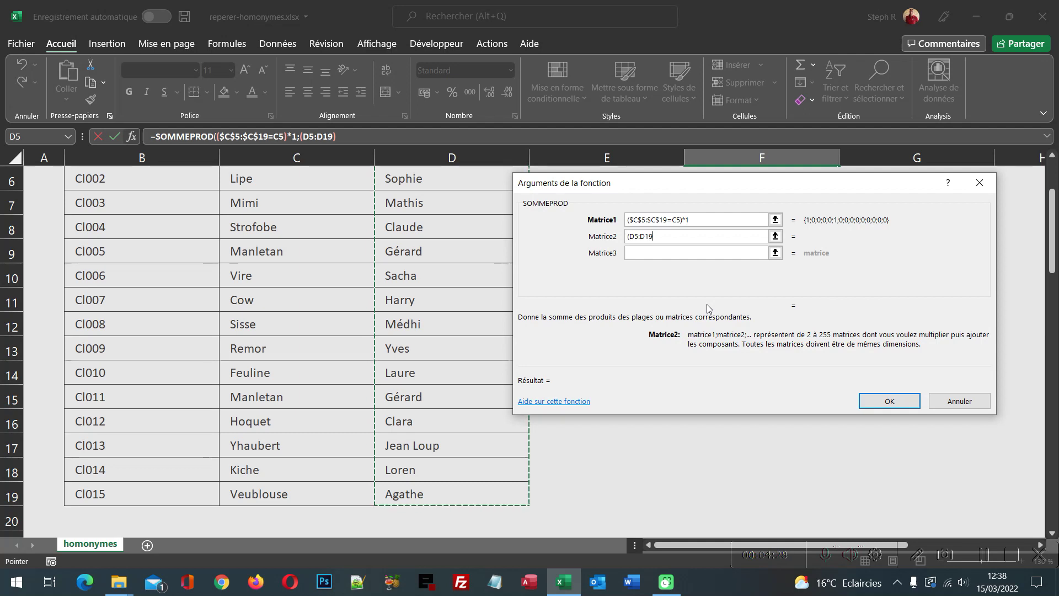
key(F4)
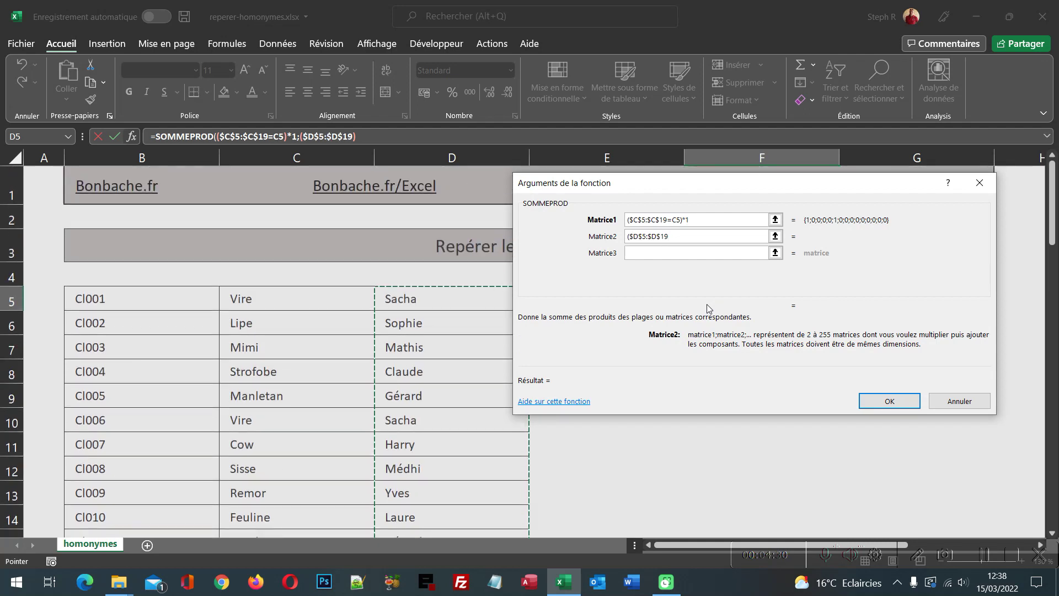
text(=)
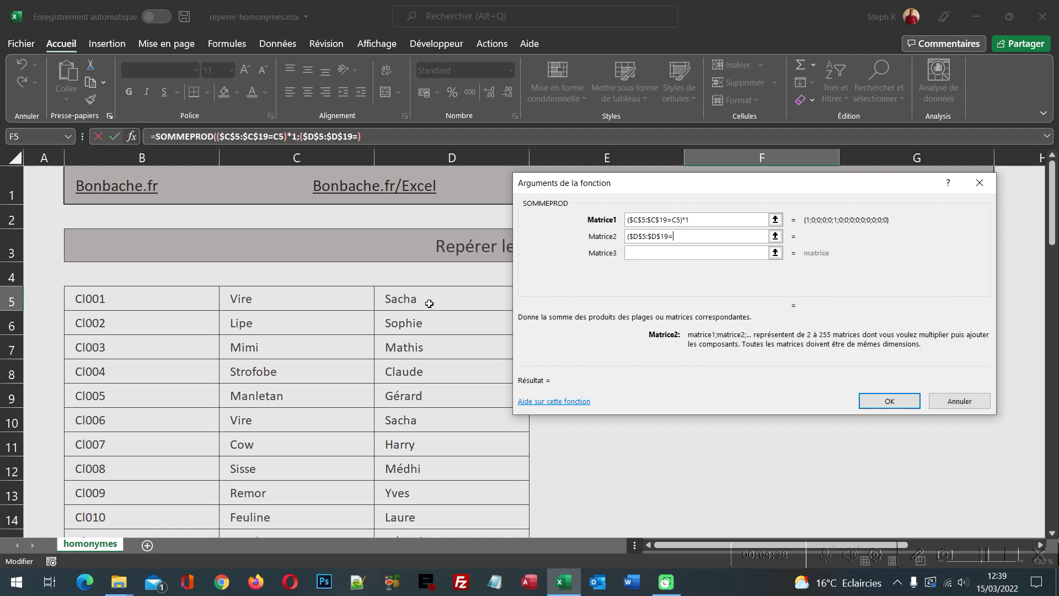
click(429, 304)
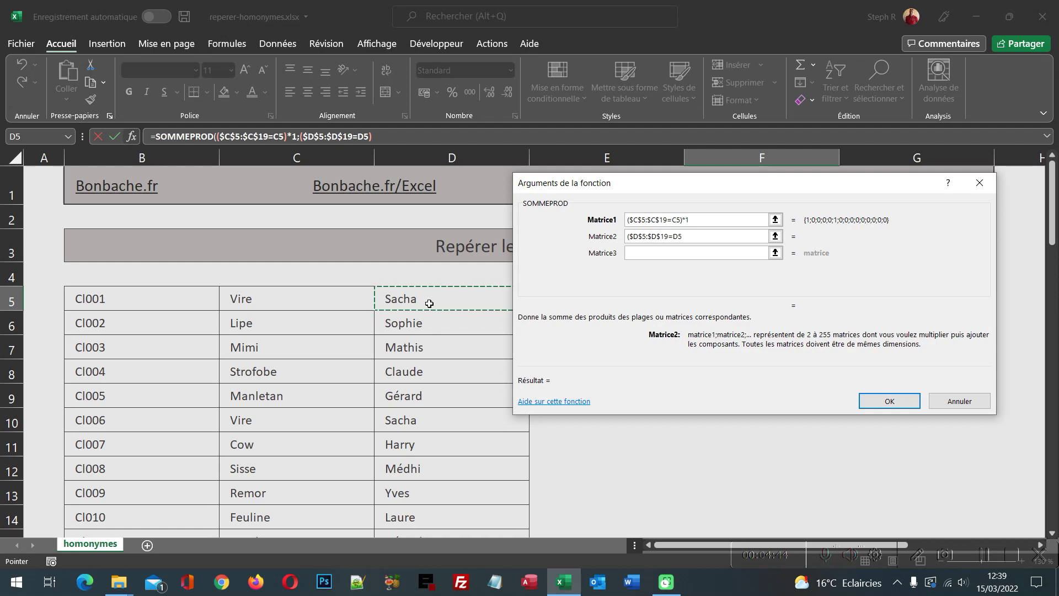
text())
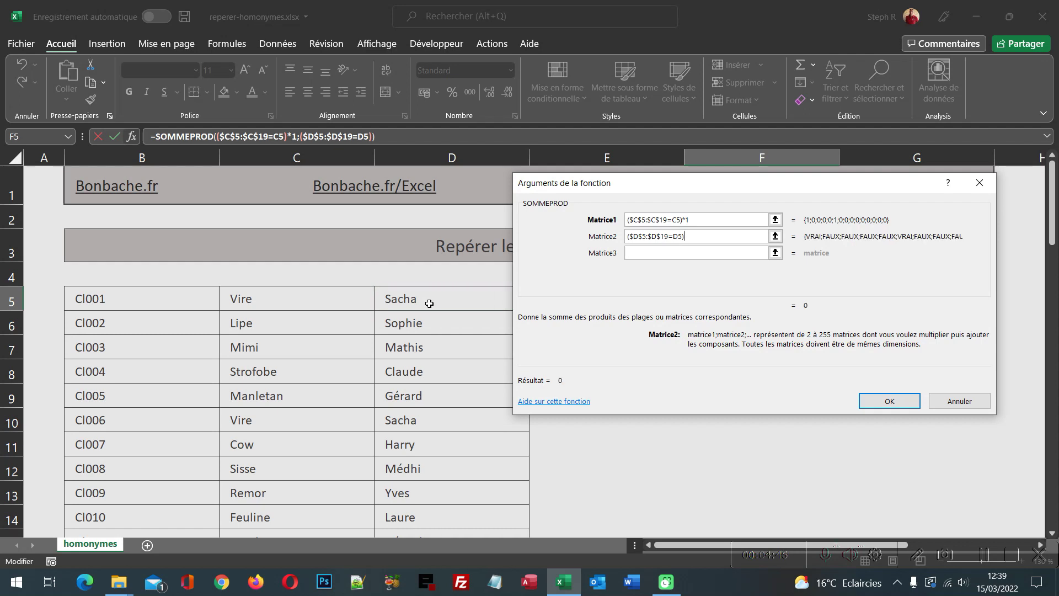
text(*1)
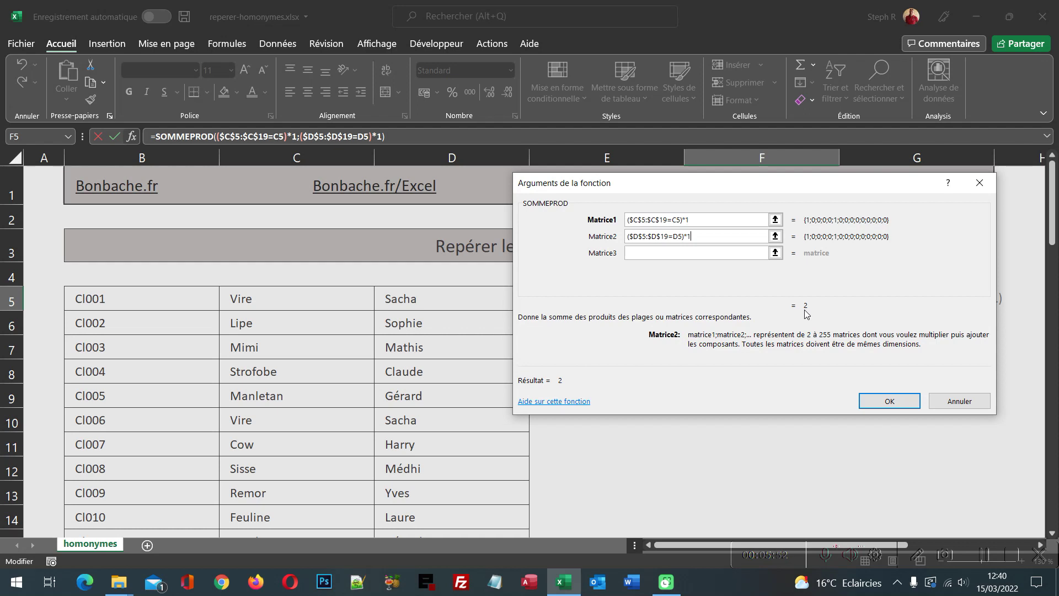
Confirm the SOMMEPROD formula and fill it down from F5 to F19
click(891, 400)
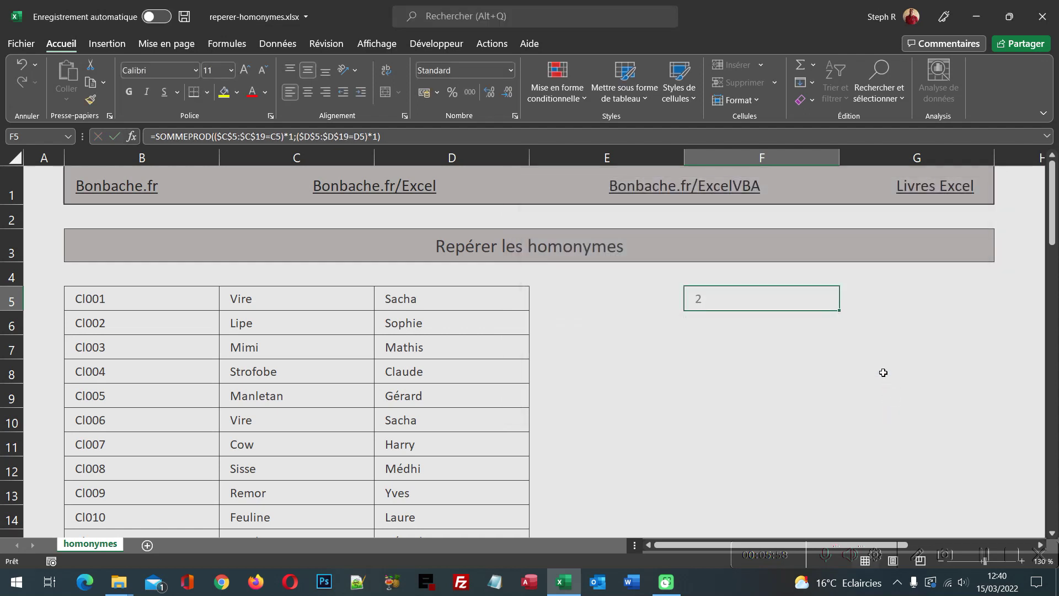
drag(840, 309, 778, 388)
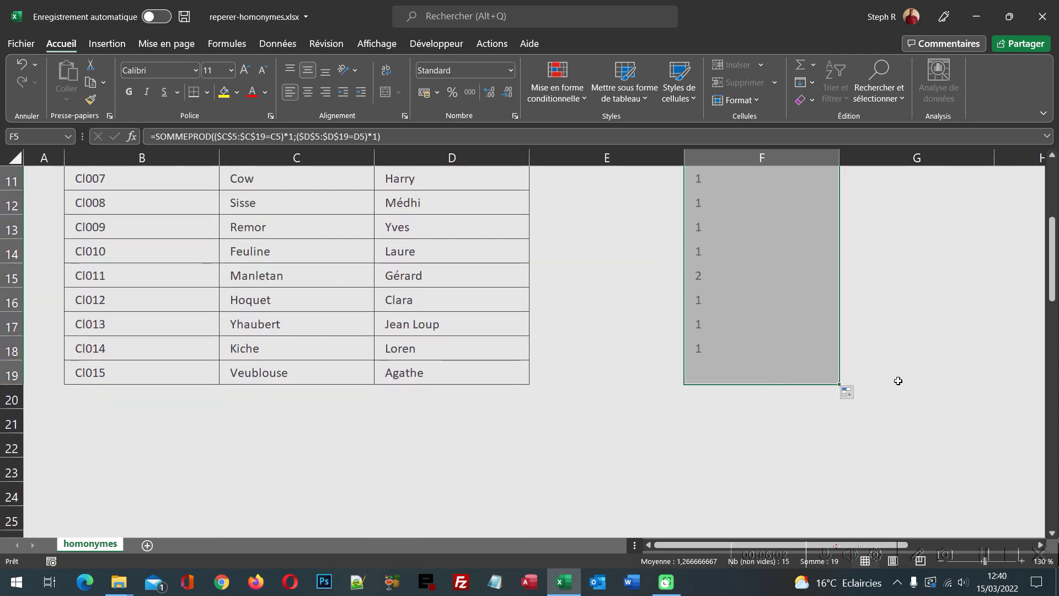
scroll(899, 381, up, 4)
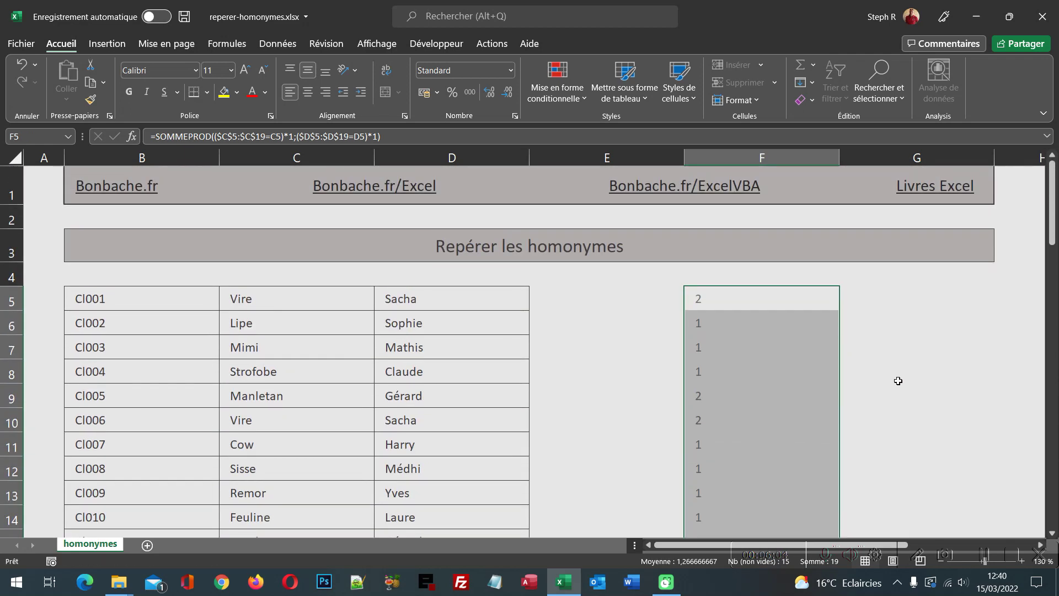
Review the homonym counts in column F, including the formula in F10
click(885, 342)
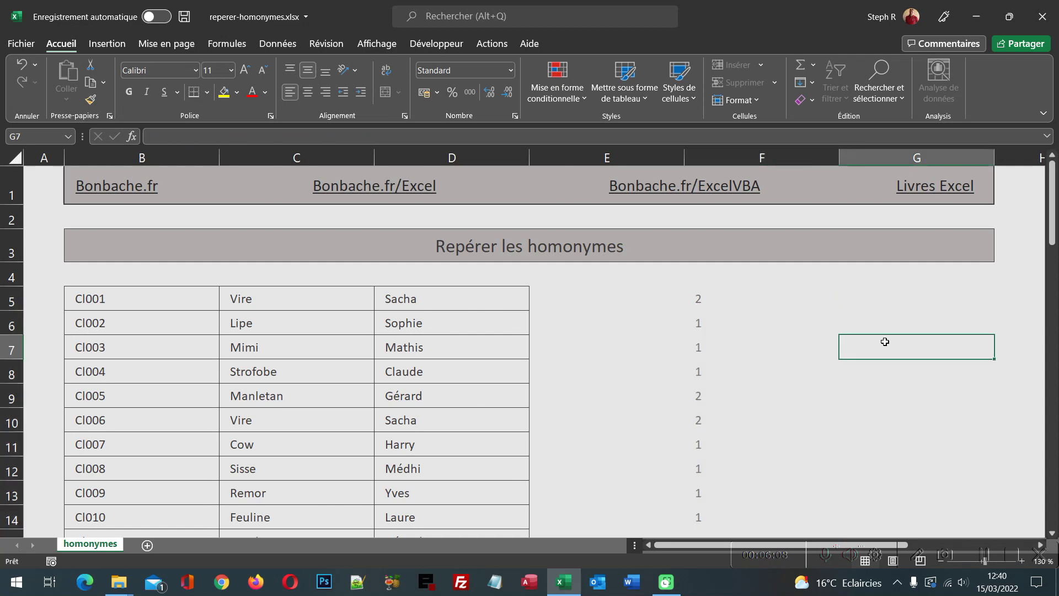
click(700, 299)
key(Down)
key(Down)
key(Down)
key(Down)
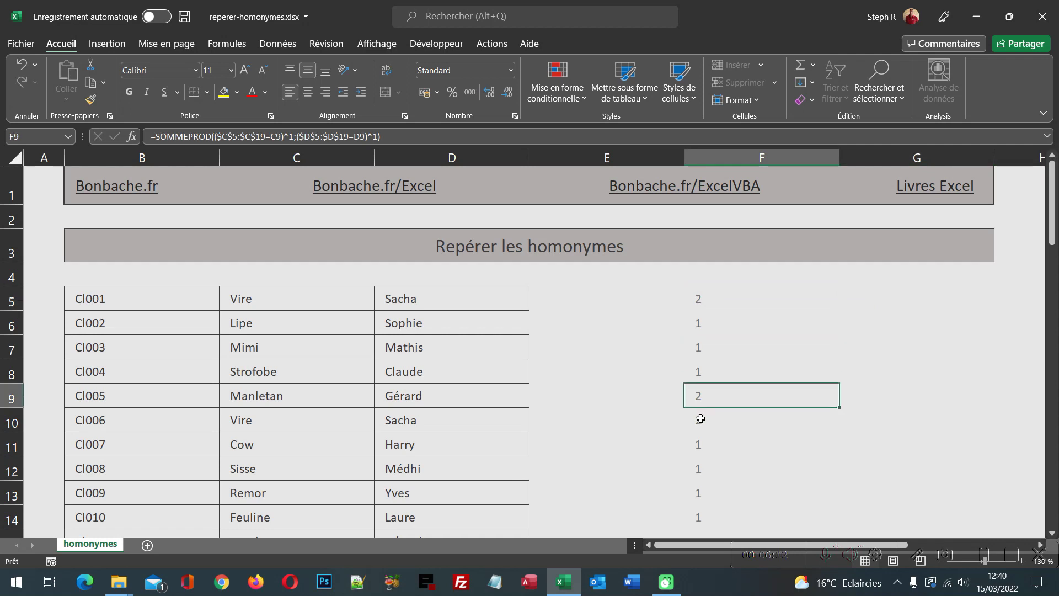
click(700, 419)
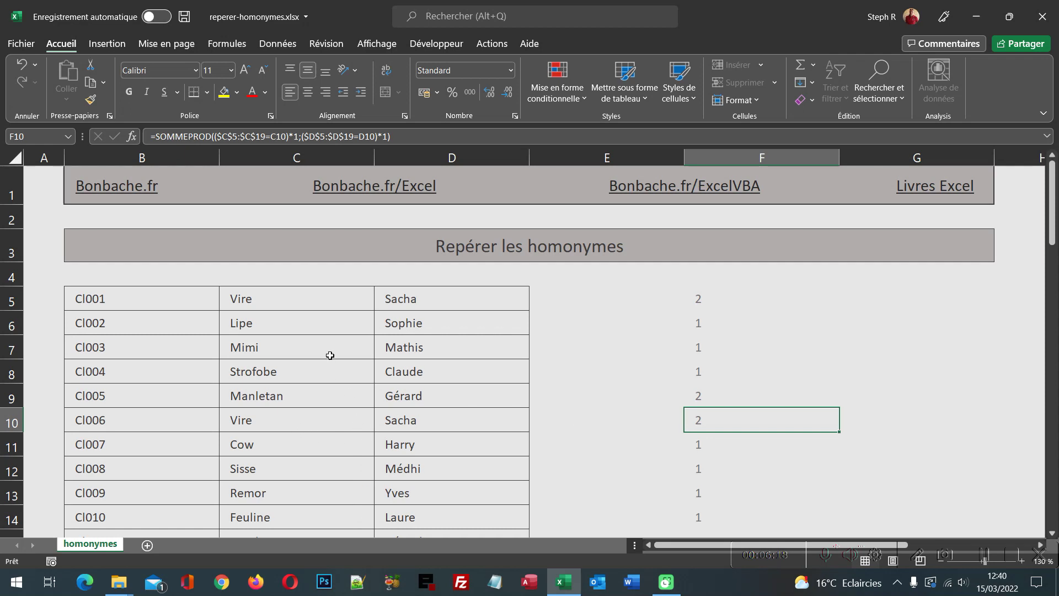
scroll(411, 473, down, 1)
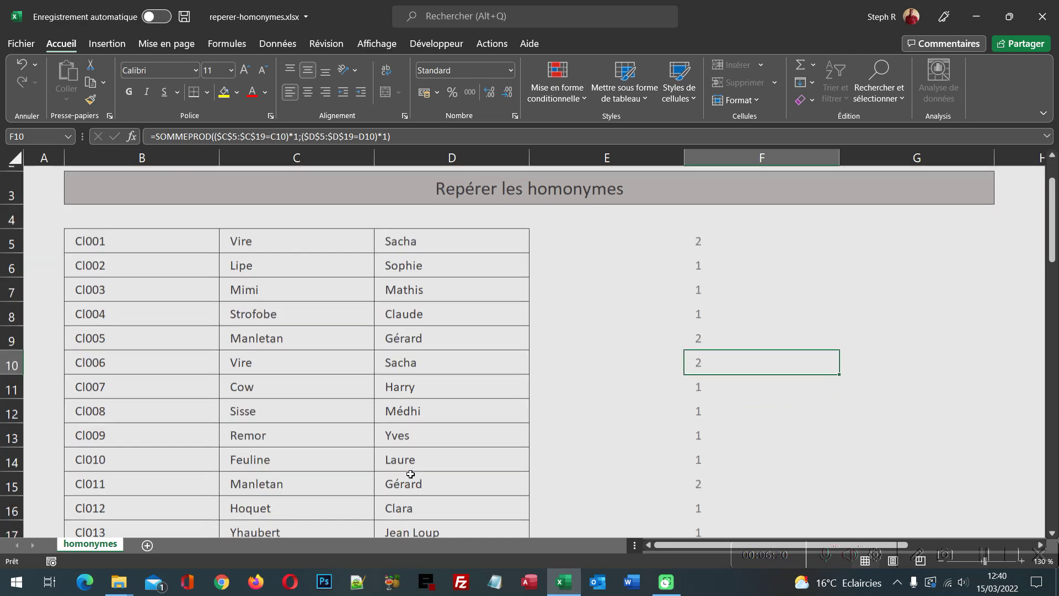
scroll(506, 460, up, 1)
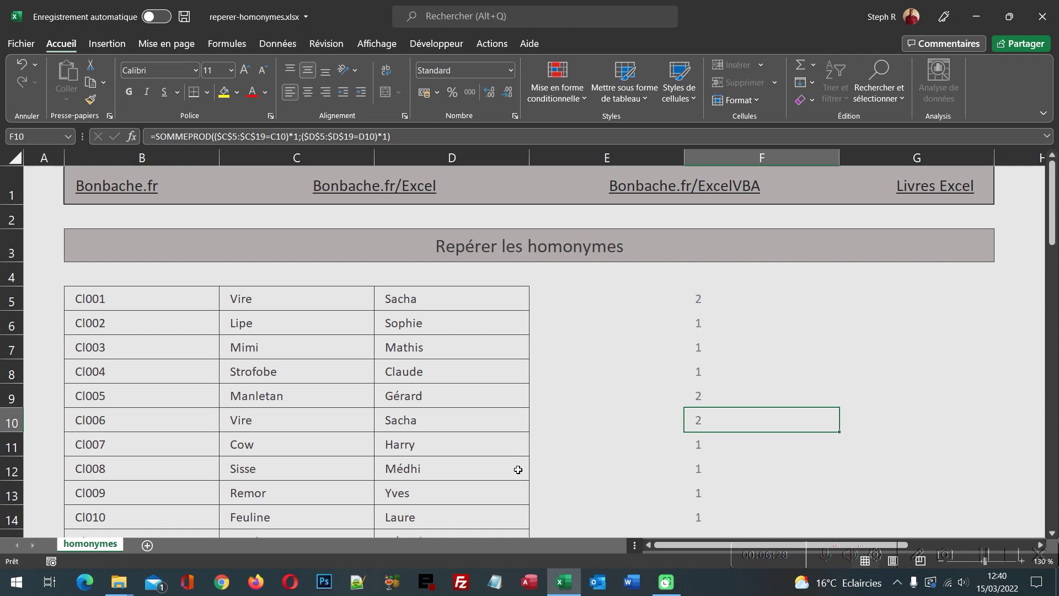
click(430, 400)
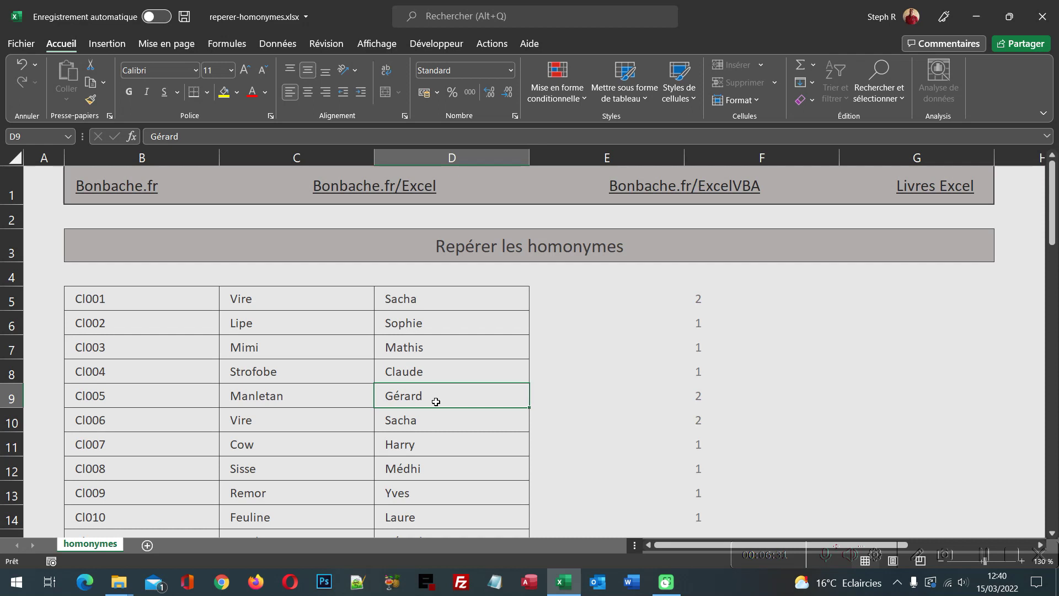
key(ctrl+c)
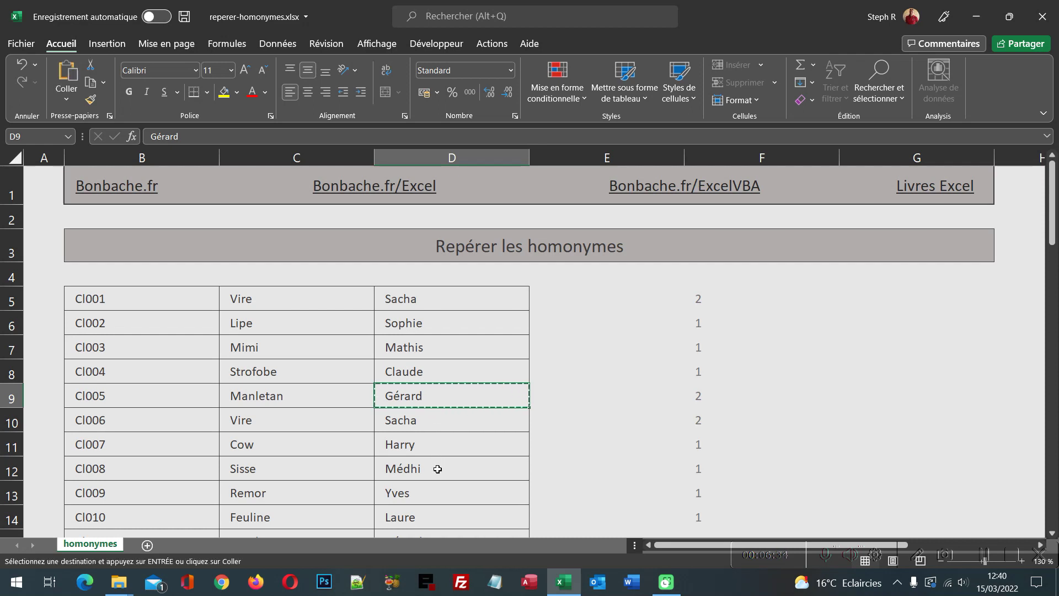
click(438, 468)
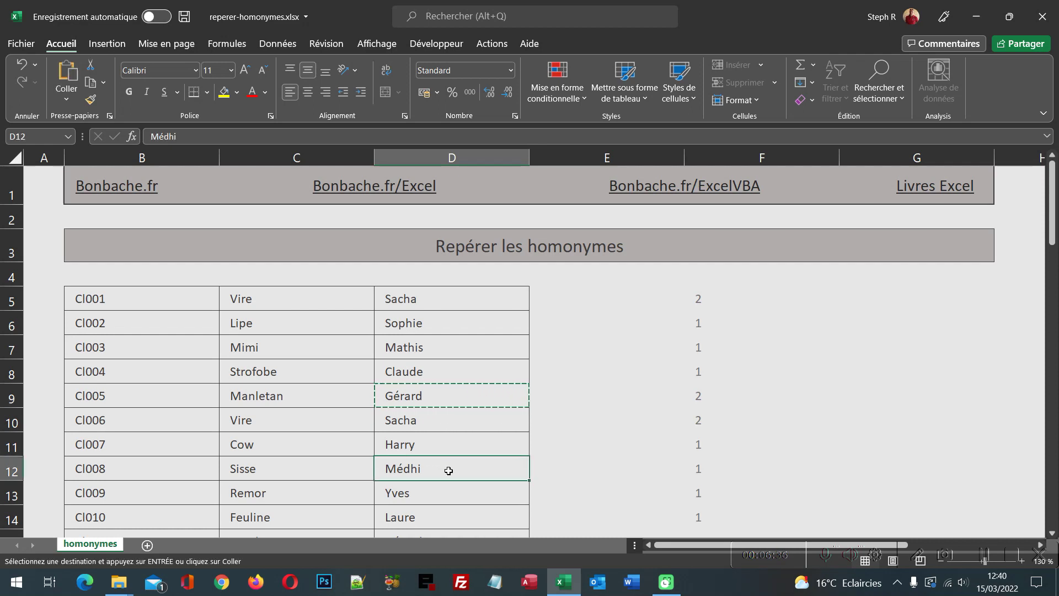
key(ctrl+v)
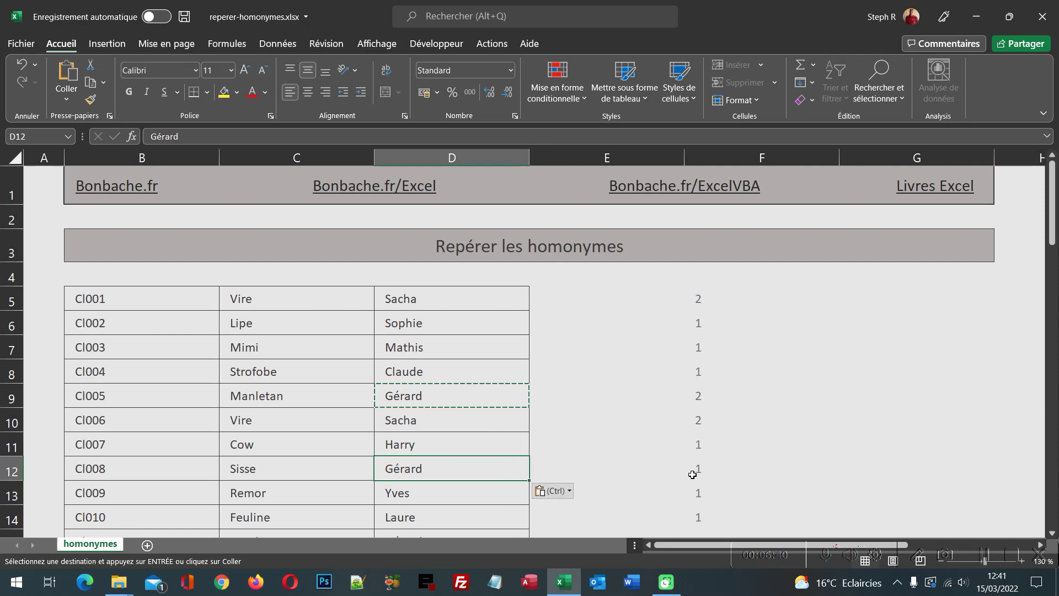
click(331, 400)
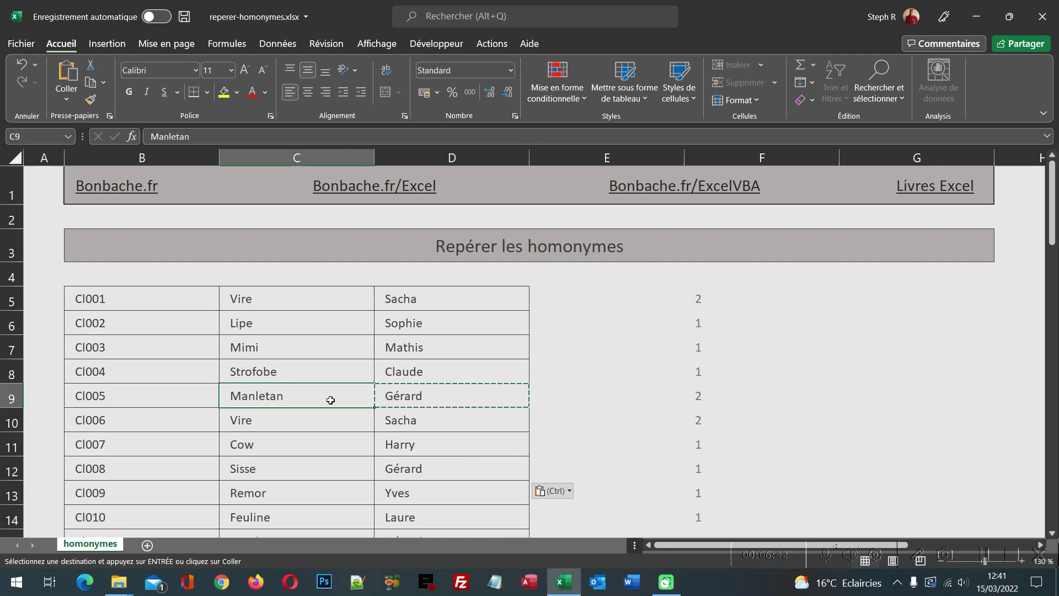
key(ctrl+c)
click(300, 471)
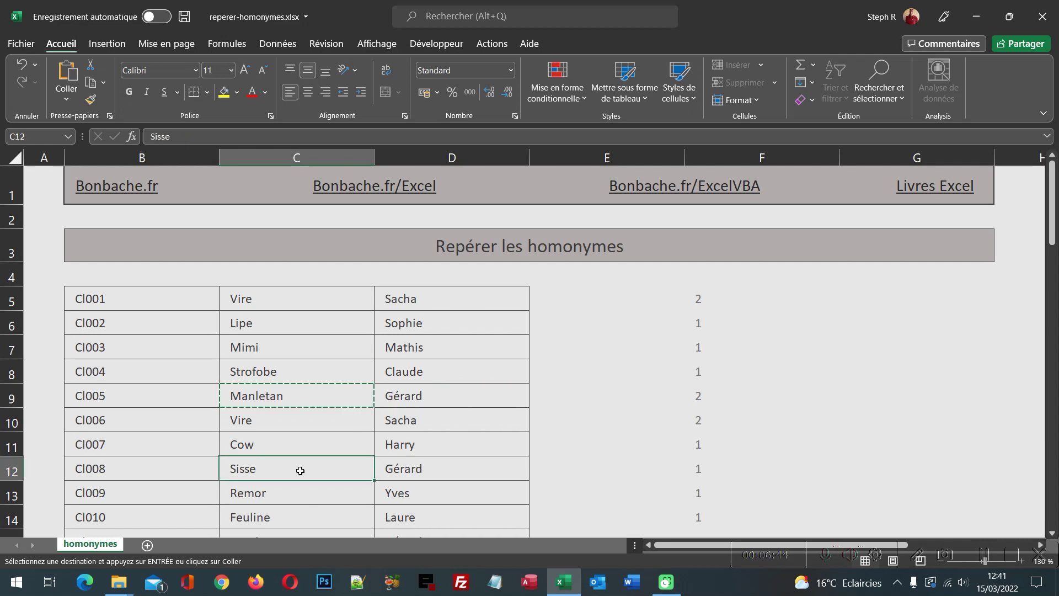
key(ctrl+v)
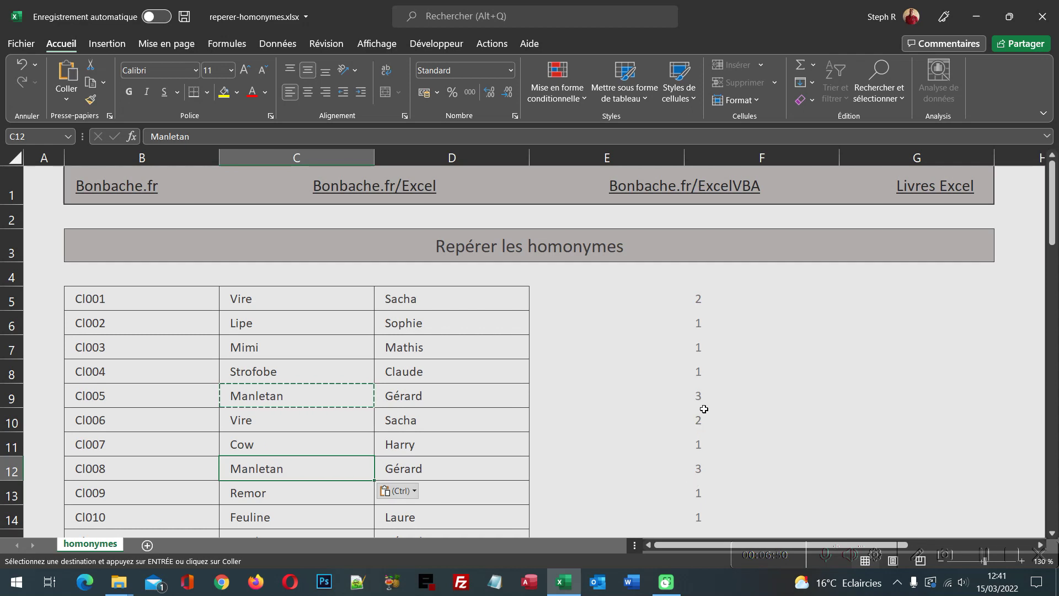
scroll(706, 419, down, 1)
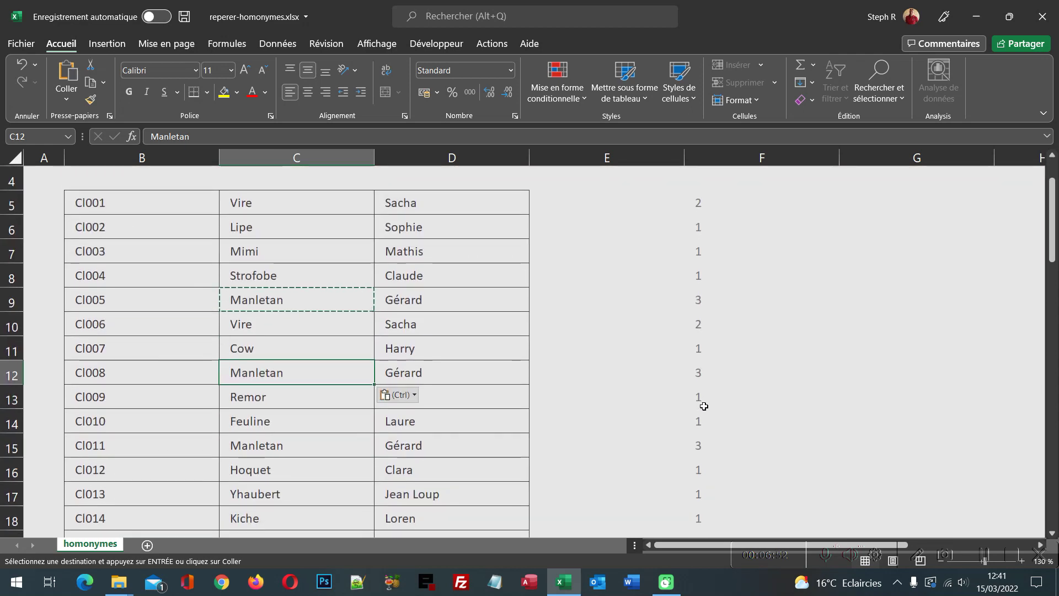
scroll(708, 435, up, 1)
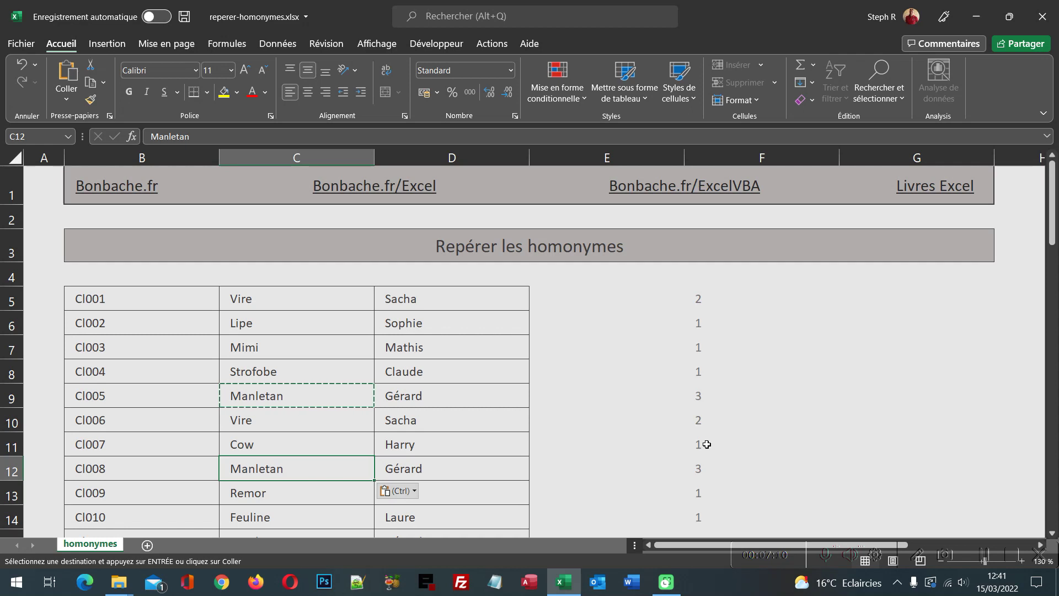
Copy F5's SOMMEPROD formula text from the formula bar without changing it
click(700, 299)
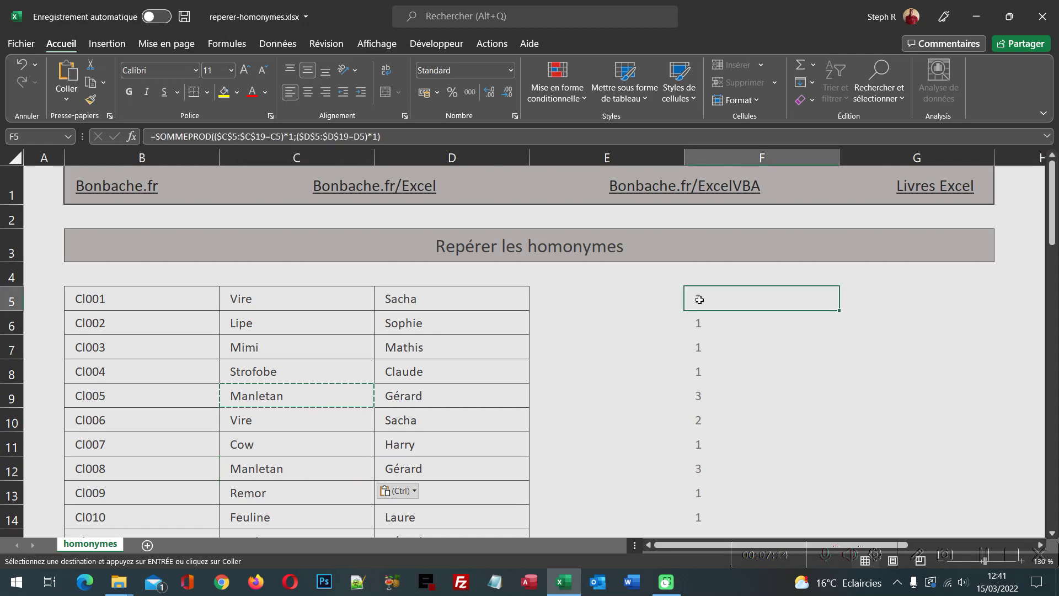
drag(412, 136, 151, 137)
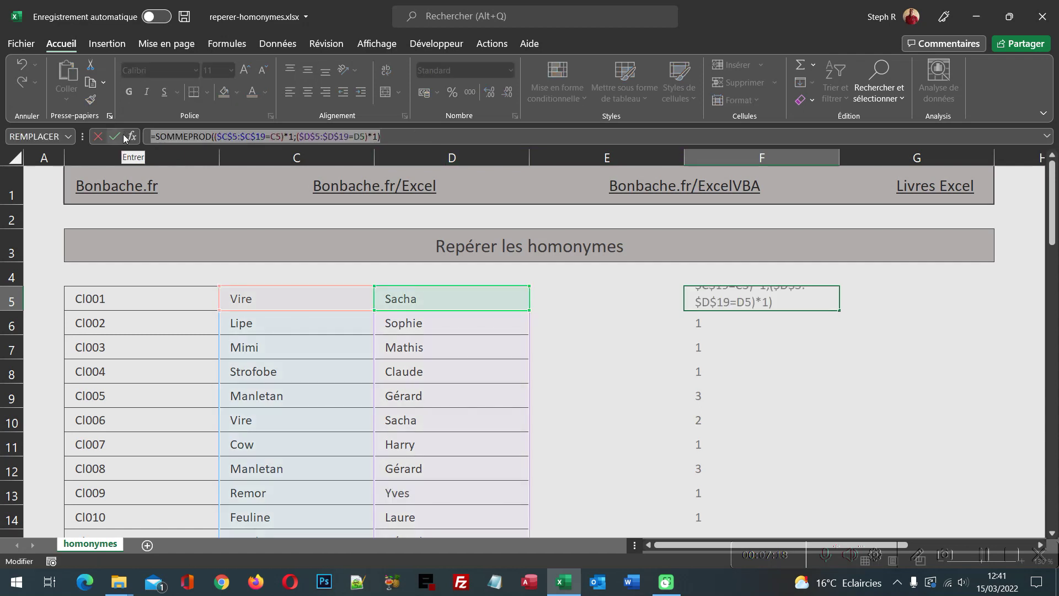
key(ctrl+c)
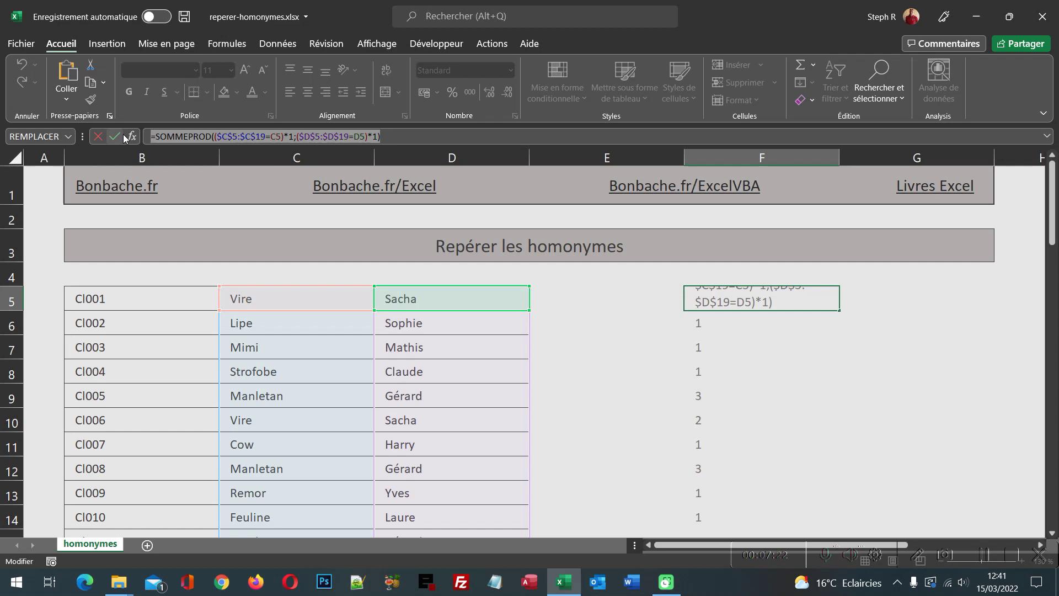
click(124, 137)
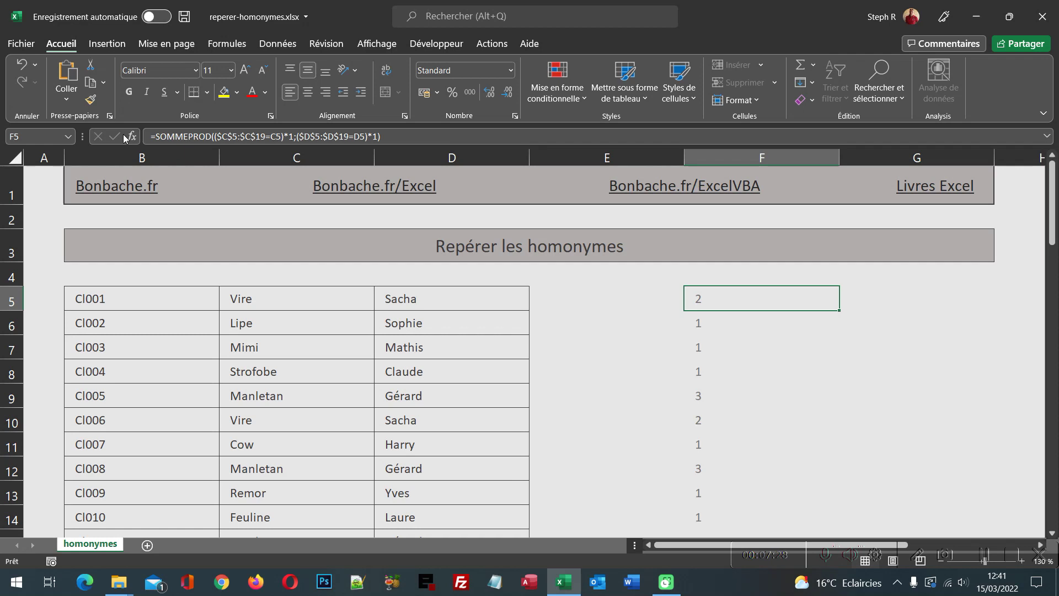
Select the client table range B5:D19
click(126, 297)
scroll(126, 298, down, 3)
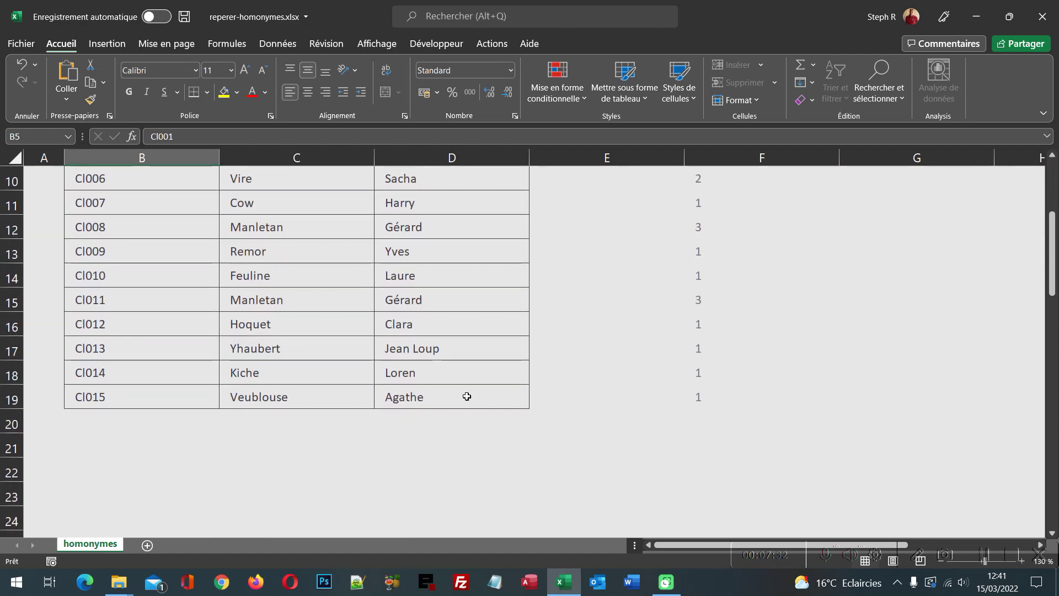
shift+click(469, 396)
scroll(468, 396, up, 1)
scroll(468, 396, up, 2)
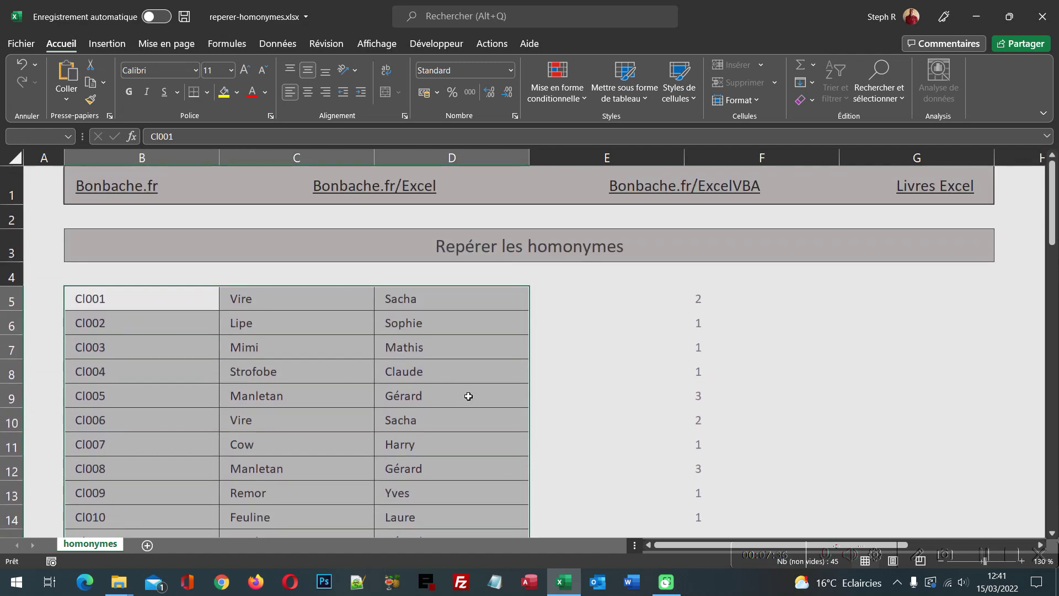
Create a new formula-based conditional formatting rule and paste the SOMMEPROD formula
click(580, 105)
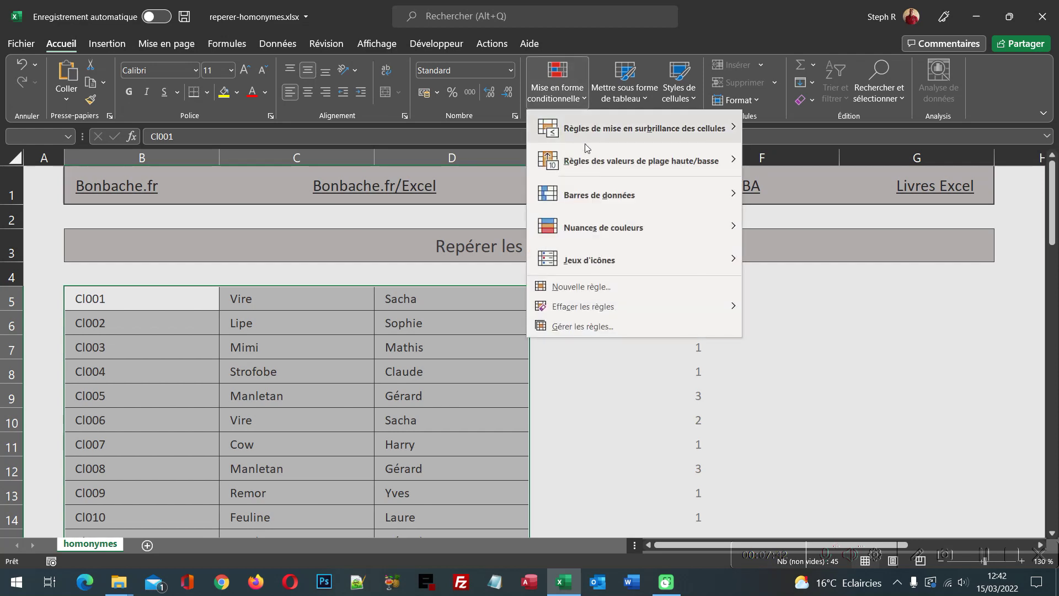
click(583, 287)
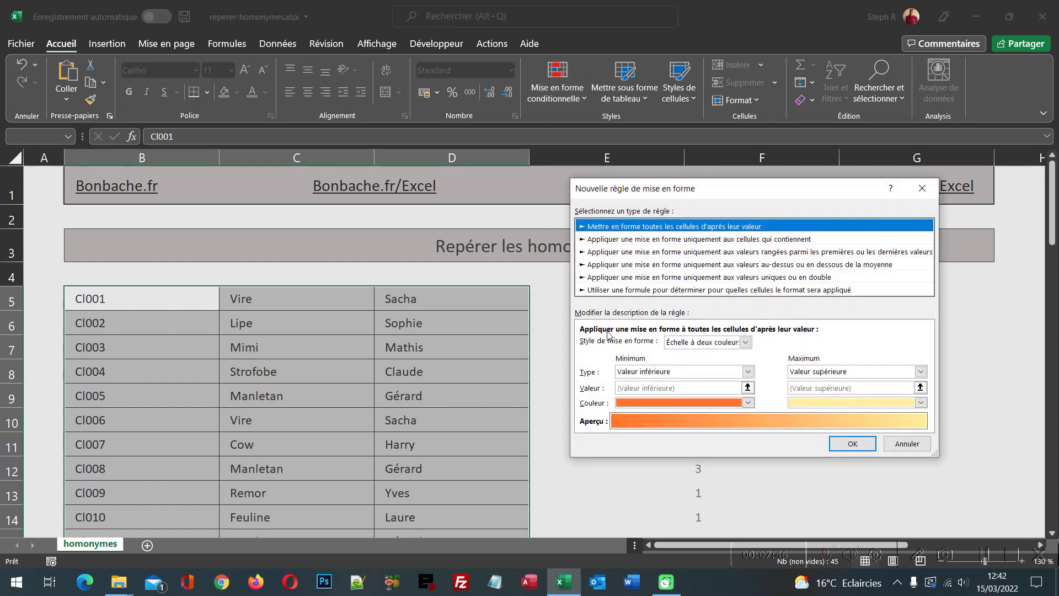
click(635, 291)
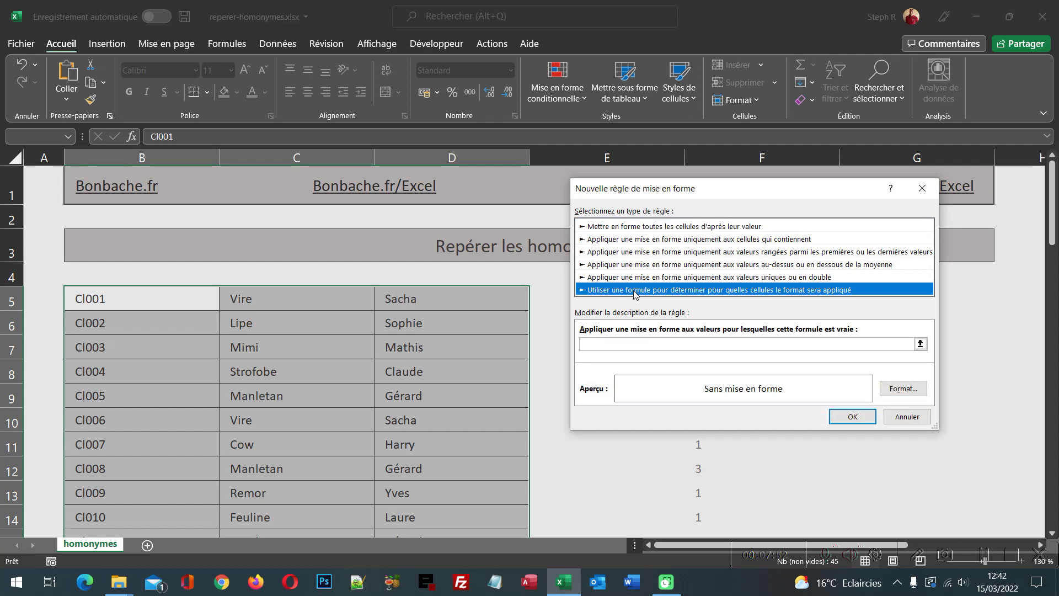
click(636, 343)
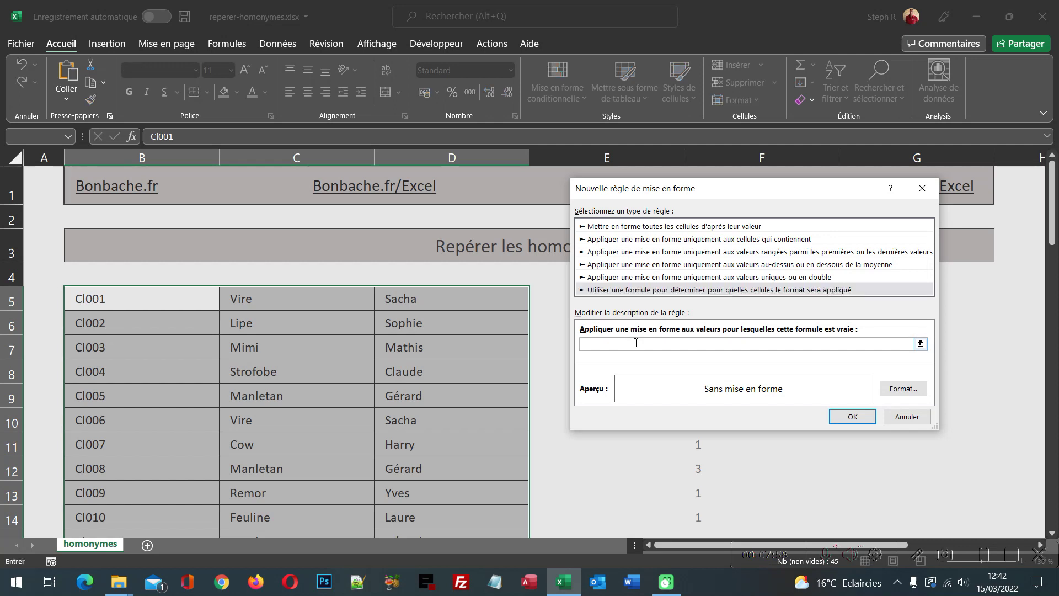
key(ctrl+v)
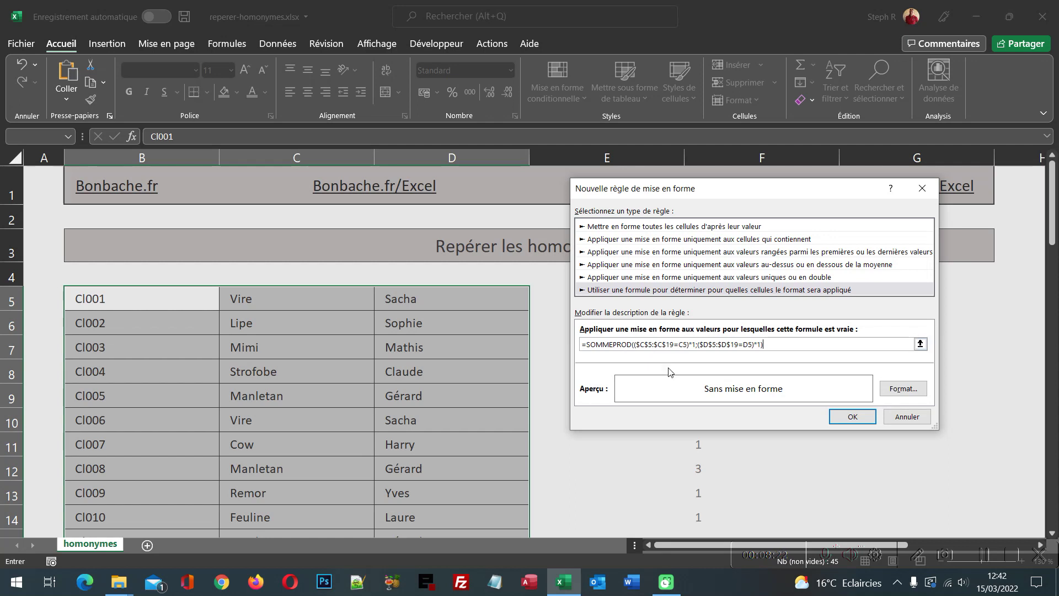
Lock the C5 and D5 columns with $ and append >1 to the rule formula
click(680, 344)
text($)
text($)
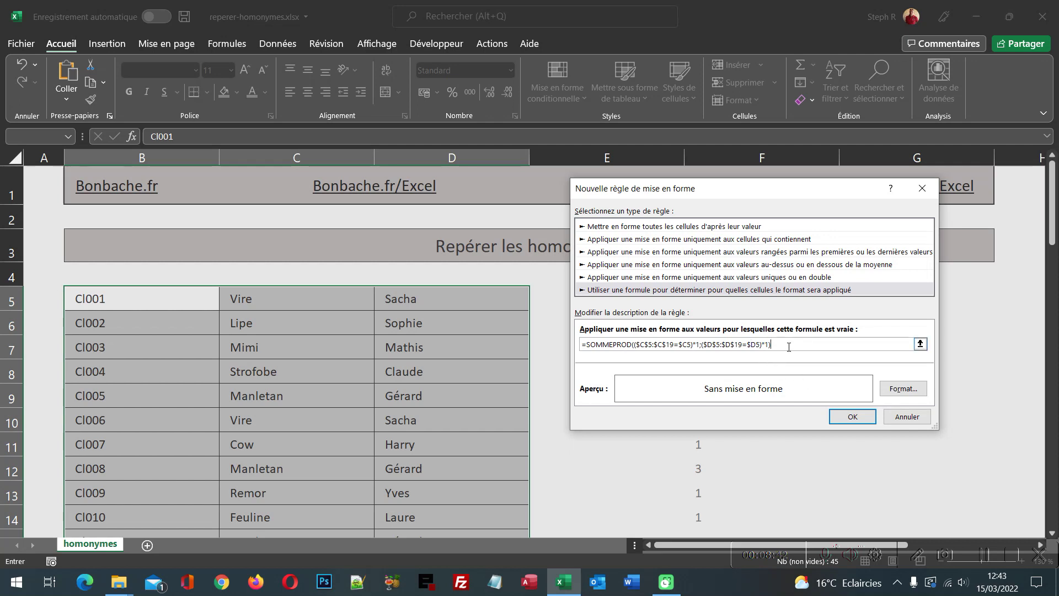
text(>)
text(1)
click(904, 389)
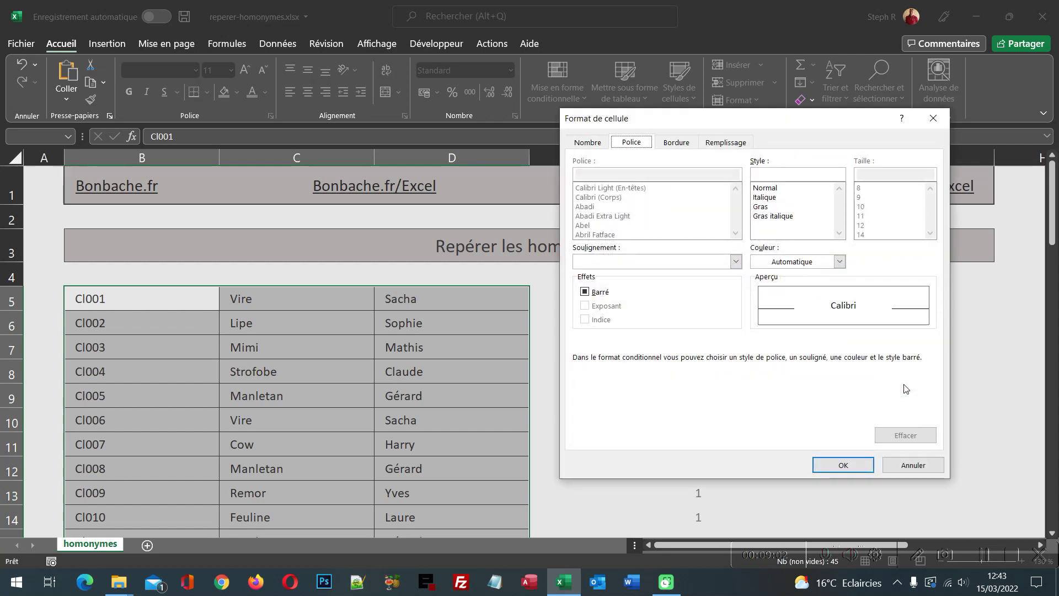
Format matching rows with a light peach fill and dark orange text, then apply the rule
click(727, 143)
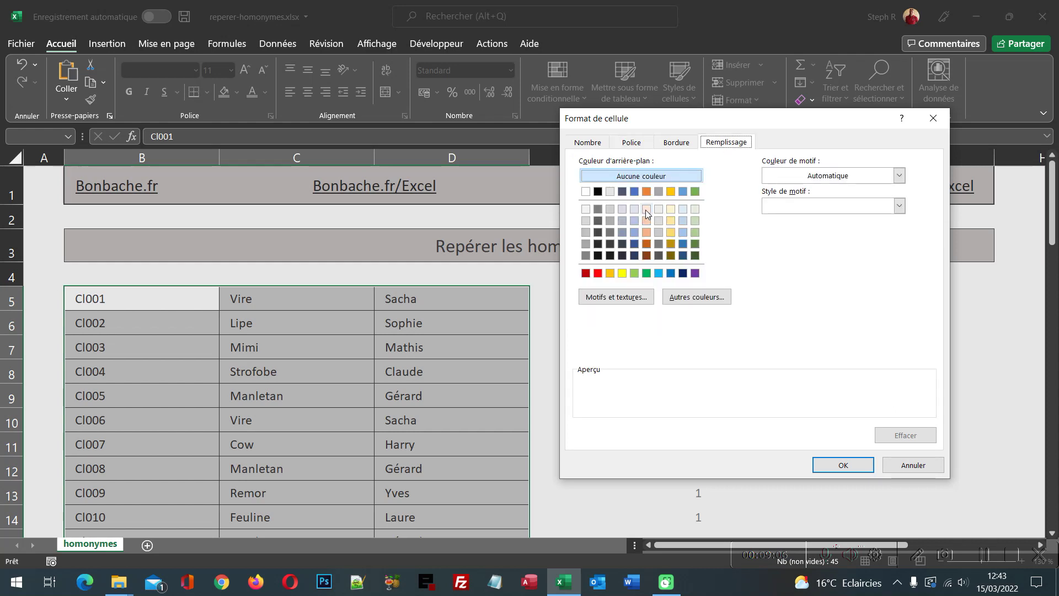
click(647, 209)
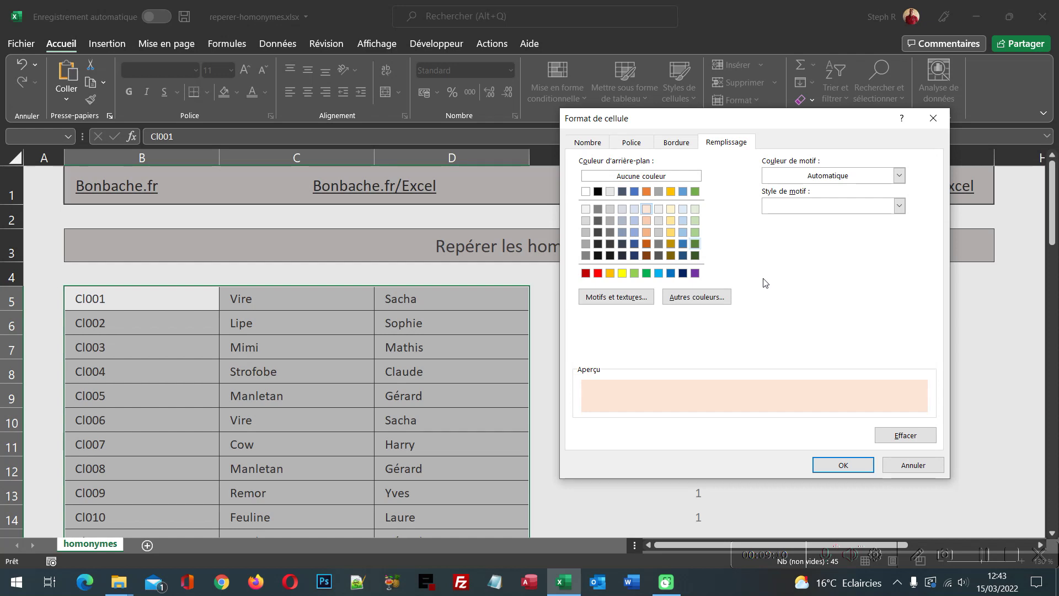
click(633, 144)
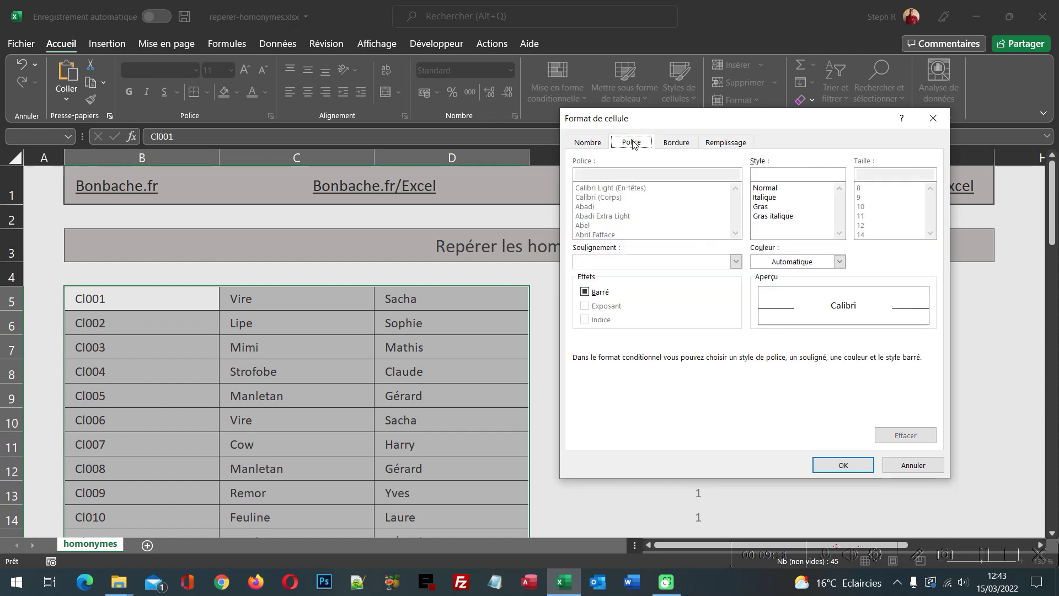
click(796, 263)
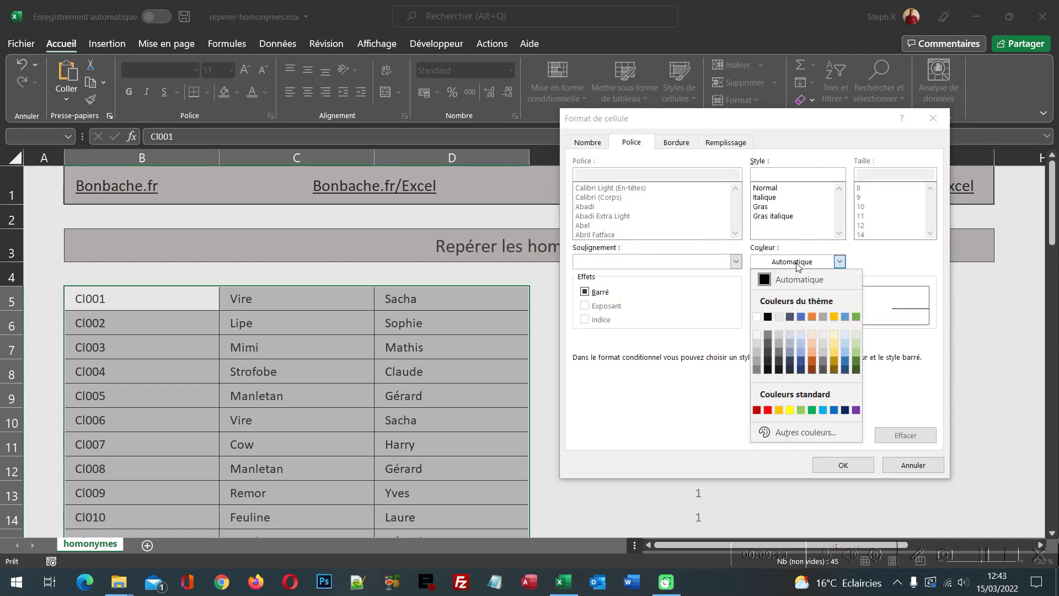
click(813, 361)
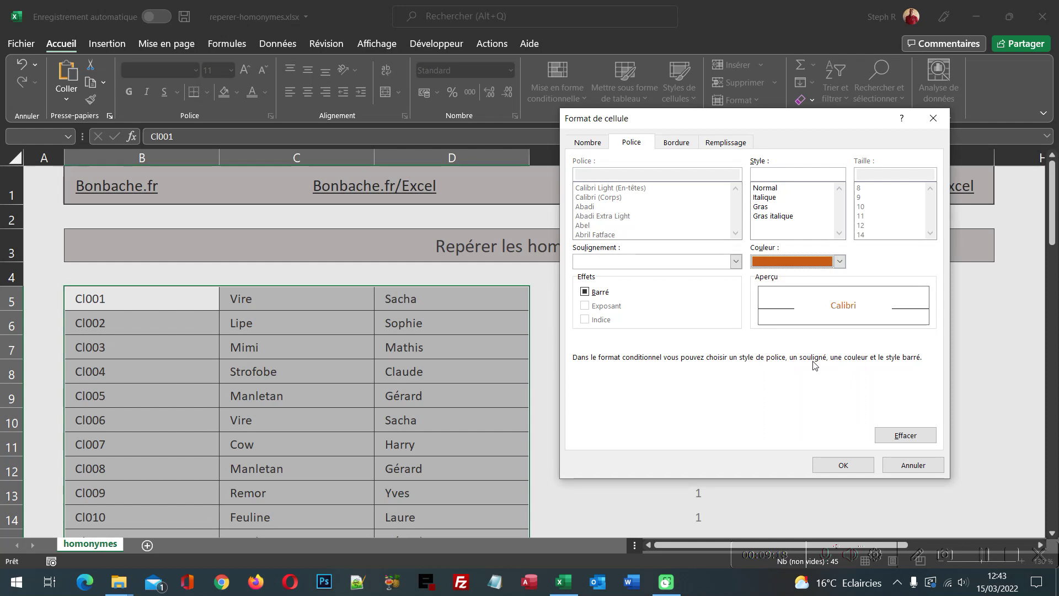
click(843, 465)
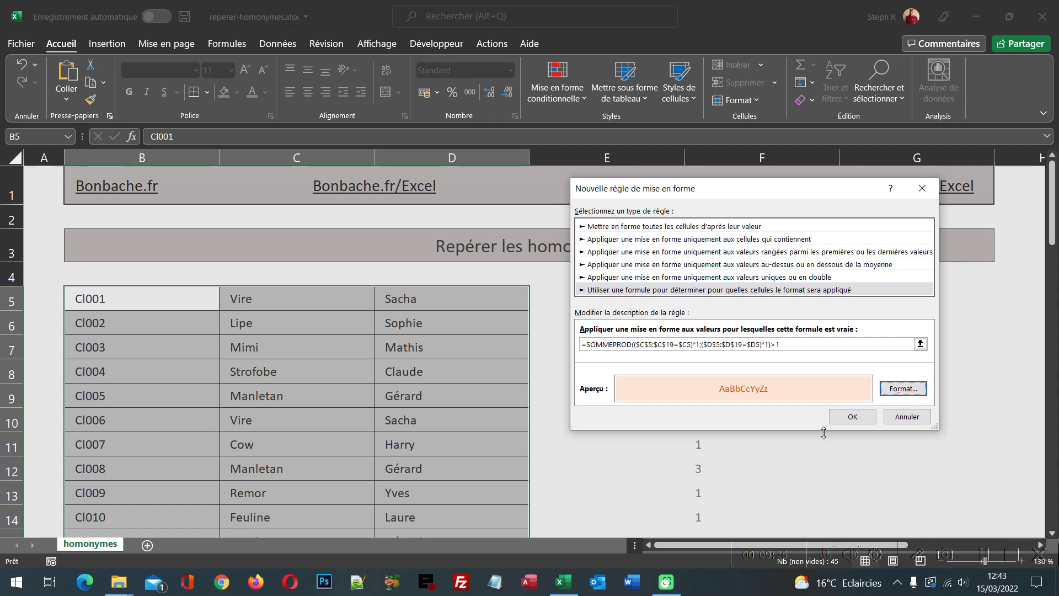
click(852, 422)
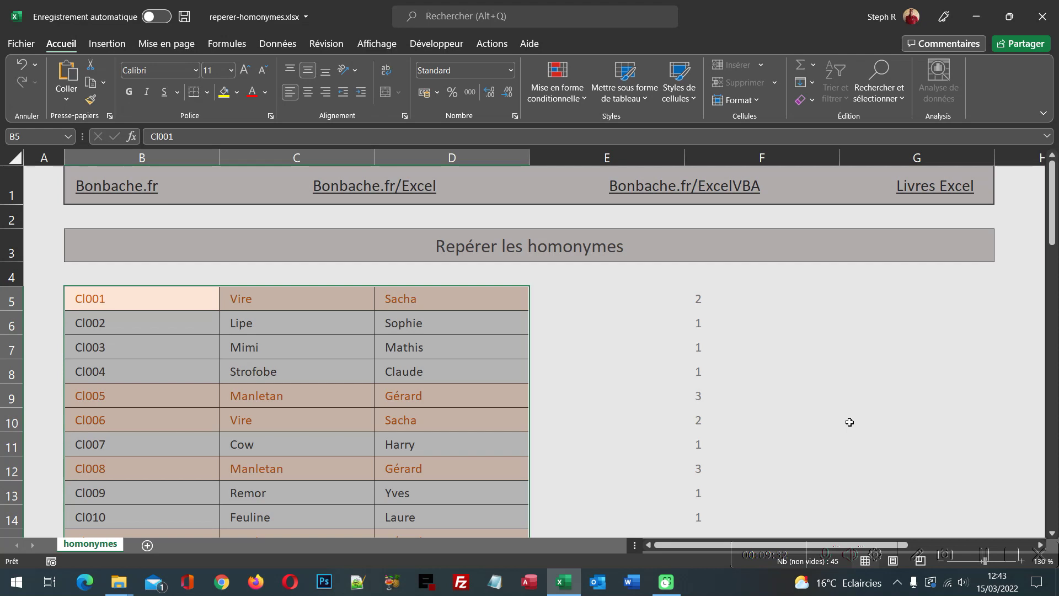
Deselect the table and verify peach highlighting on rows 5, 9, 10, 12 and 15
click(674, 421)
scroll(674, 420, down, 1)
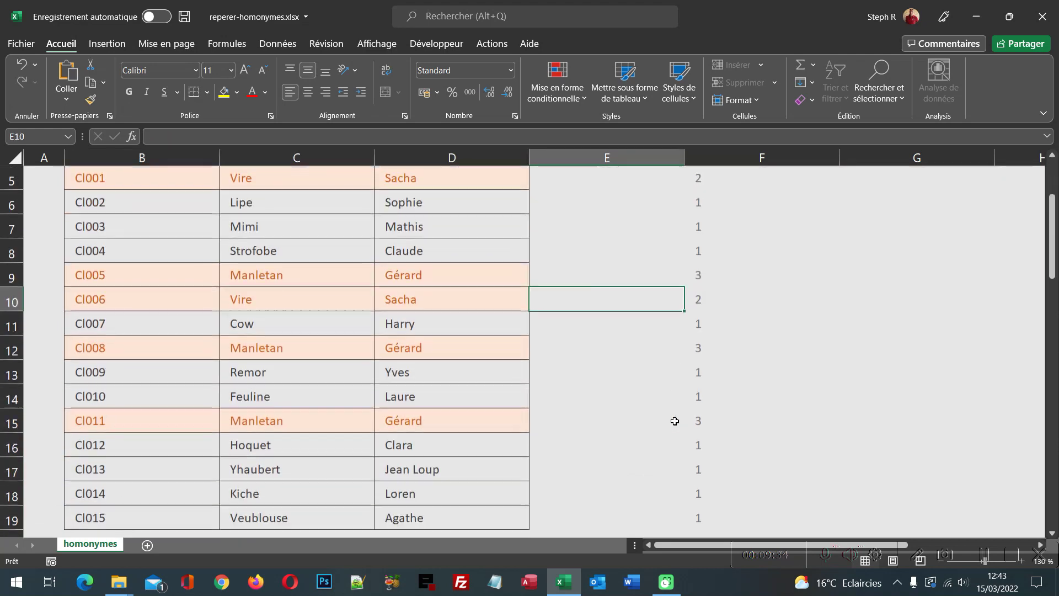
scroll(674, 421, down, 1)
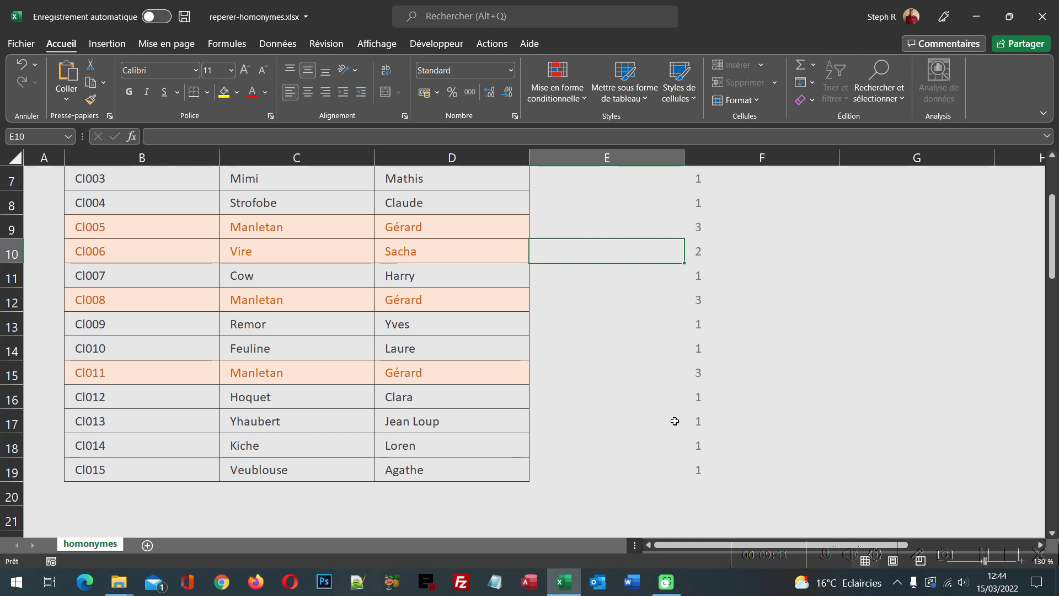
scroll(674, 421, up, 2)
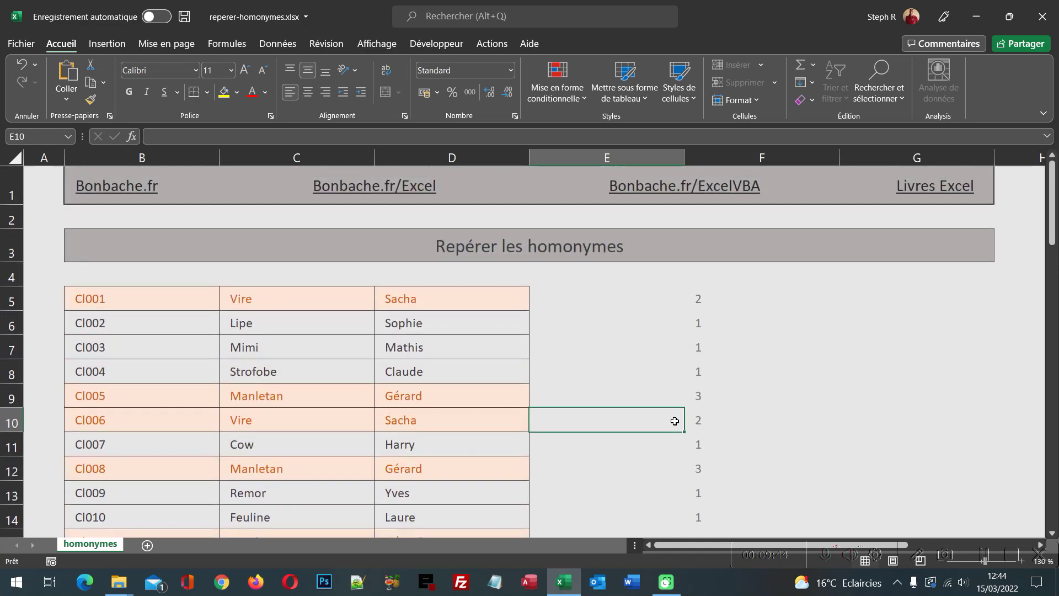
click(291, 300)
drag(291, 300, 423, 302)
key(ctrl+c)
scroll(386, 353, down, 2)
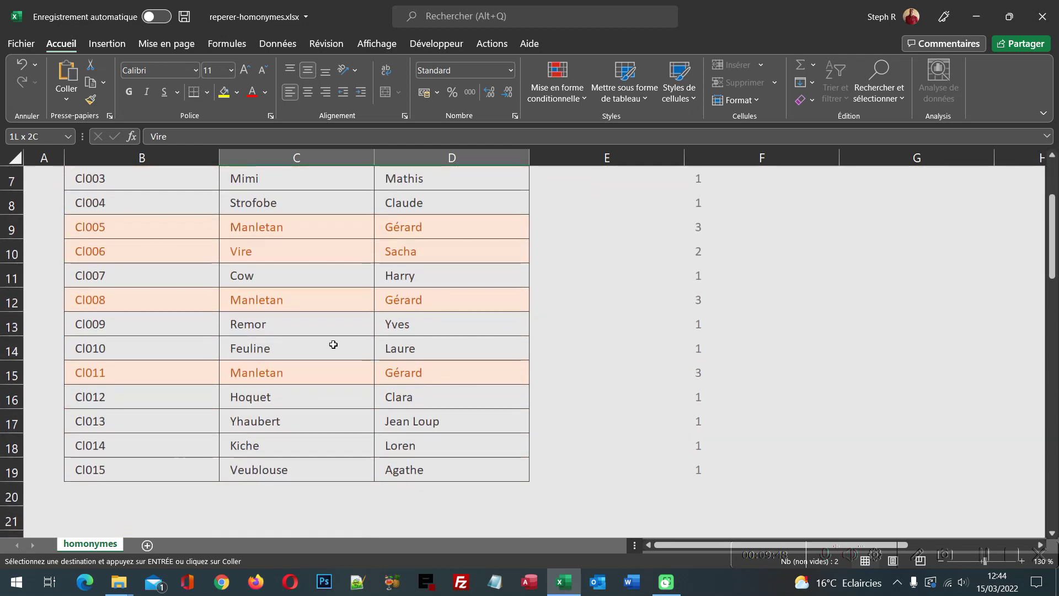
click(303, 347)
key(ctrl+v)
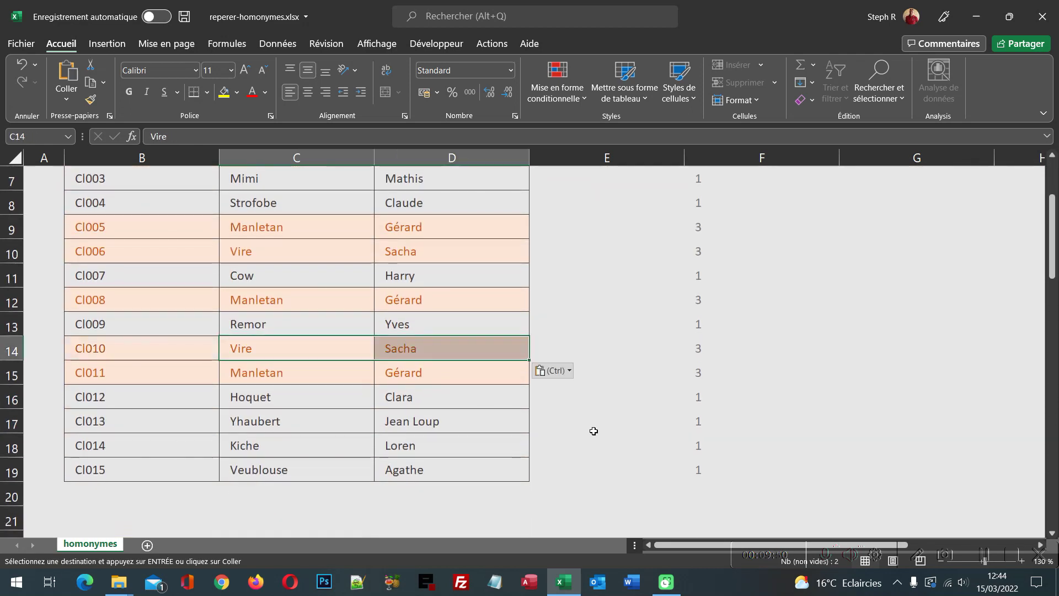
click(427, 400)
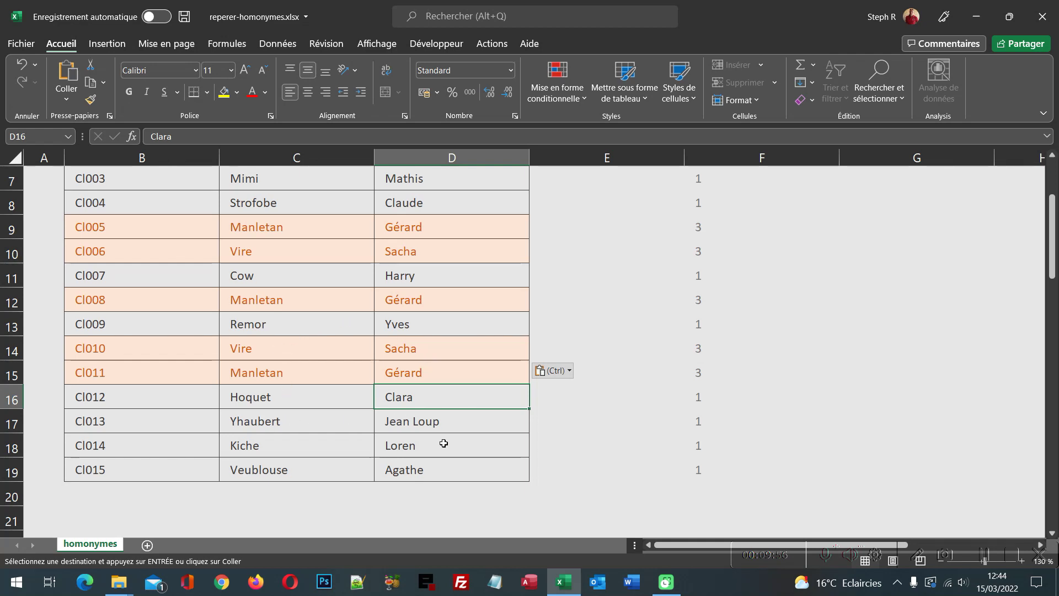
scroll(444, 443, up, 2)
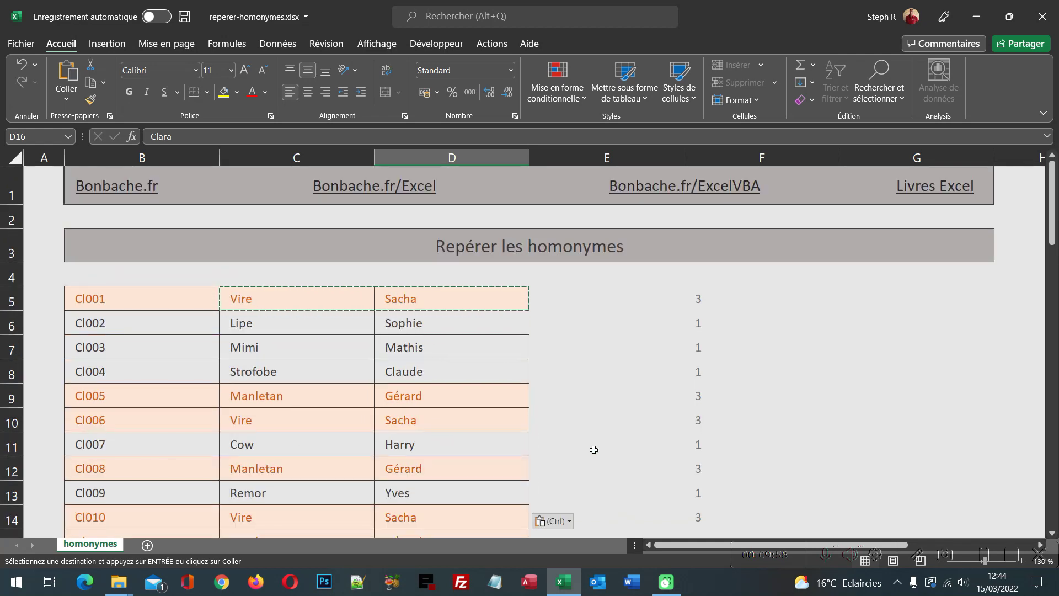
key(Escape)
scroll(594, 449, down, 2)
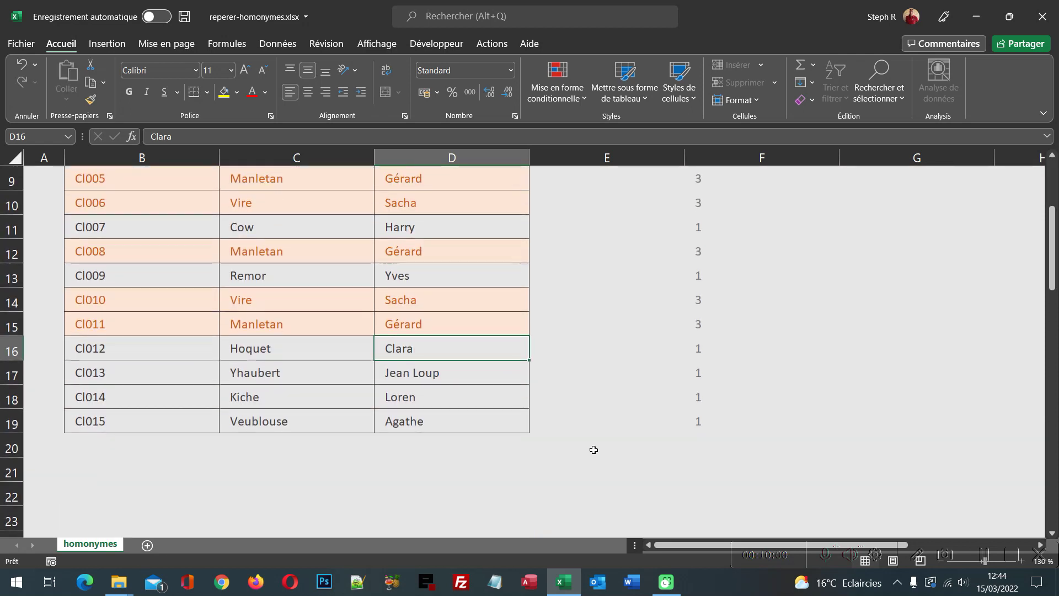
scroll(594, 450, up, 3)
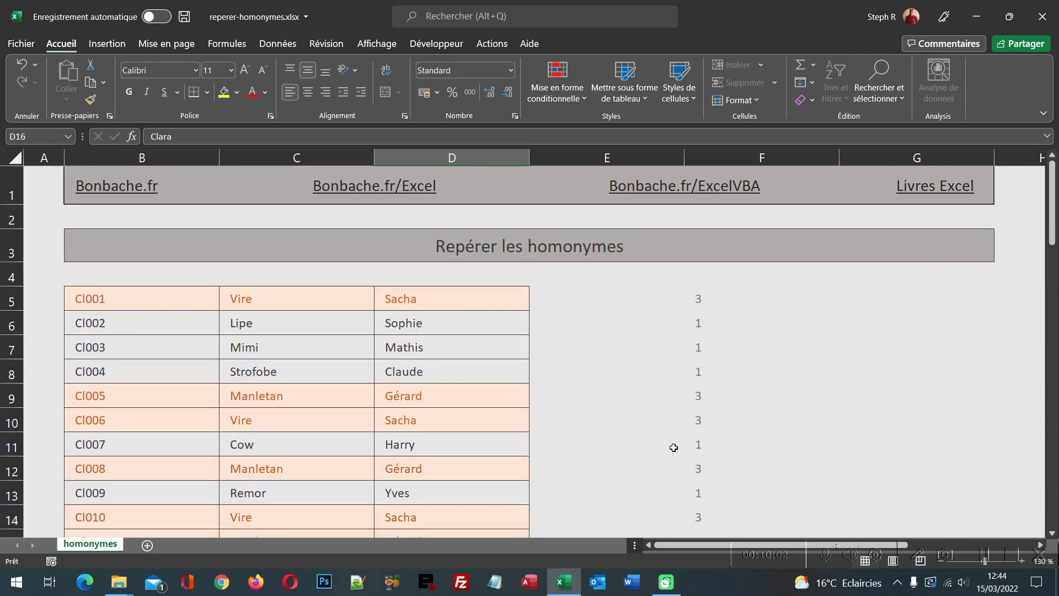